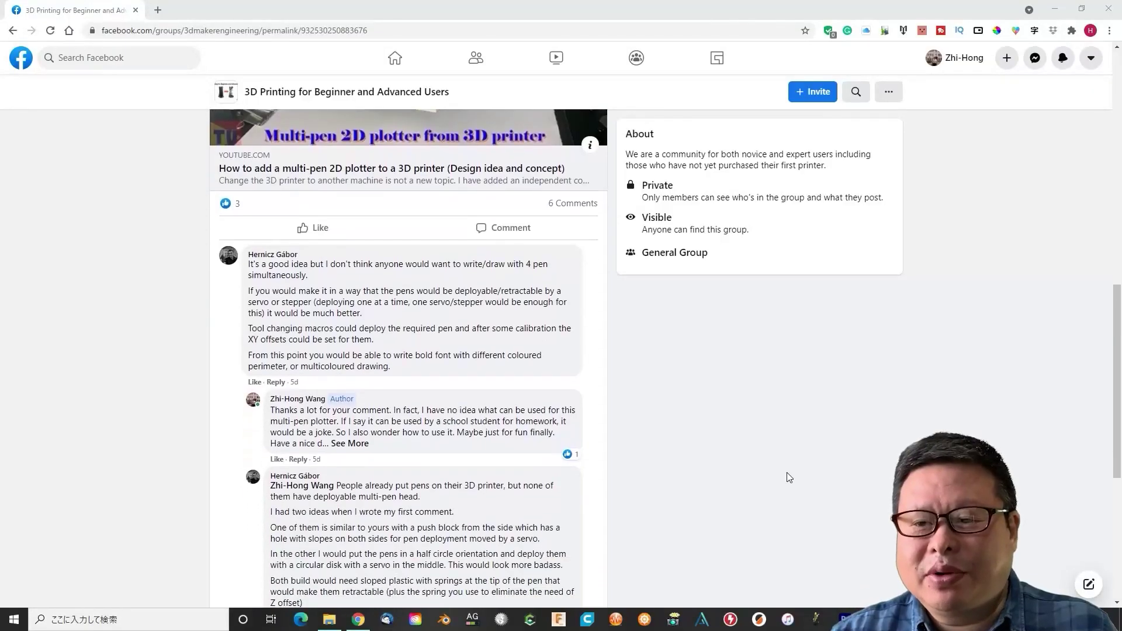
scroll(788, 477, down, 1)
scroll(788, 477, down, 1)
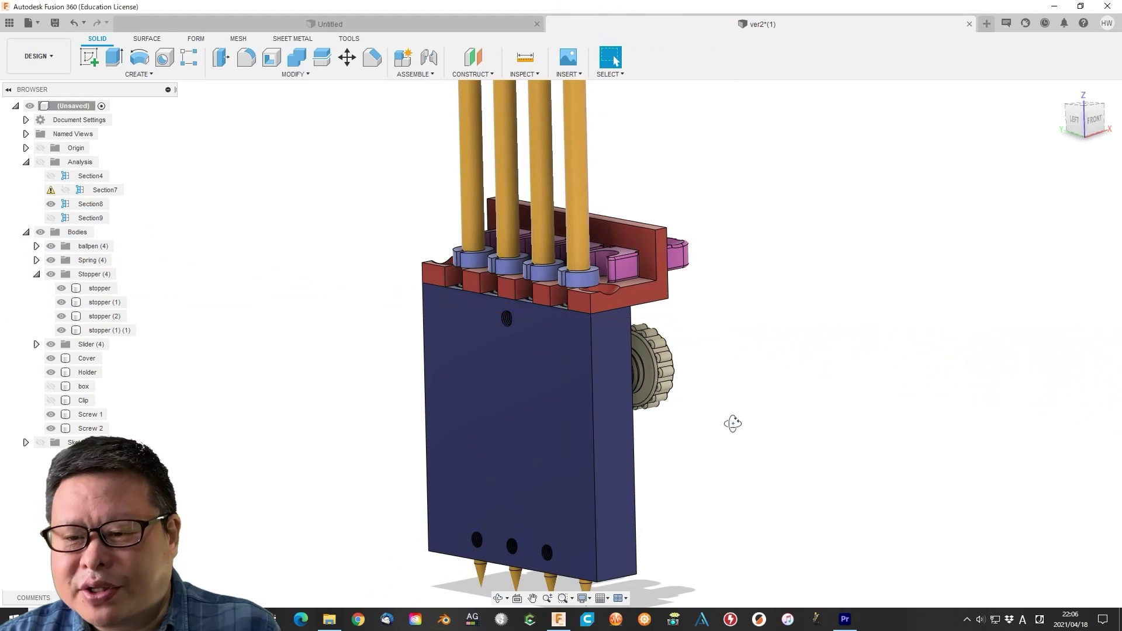
Orbit the pen holder, pick the fourth stopper and ring, then view red.ai and blue.ai
drag(727, 421, 738, 428)
key(Escape)
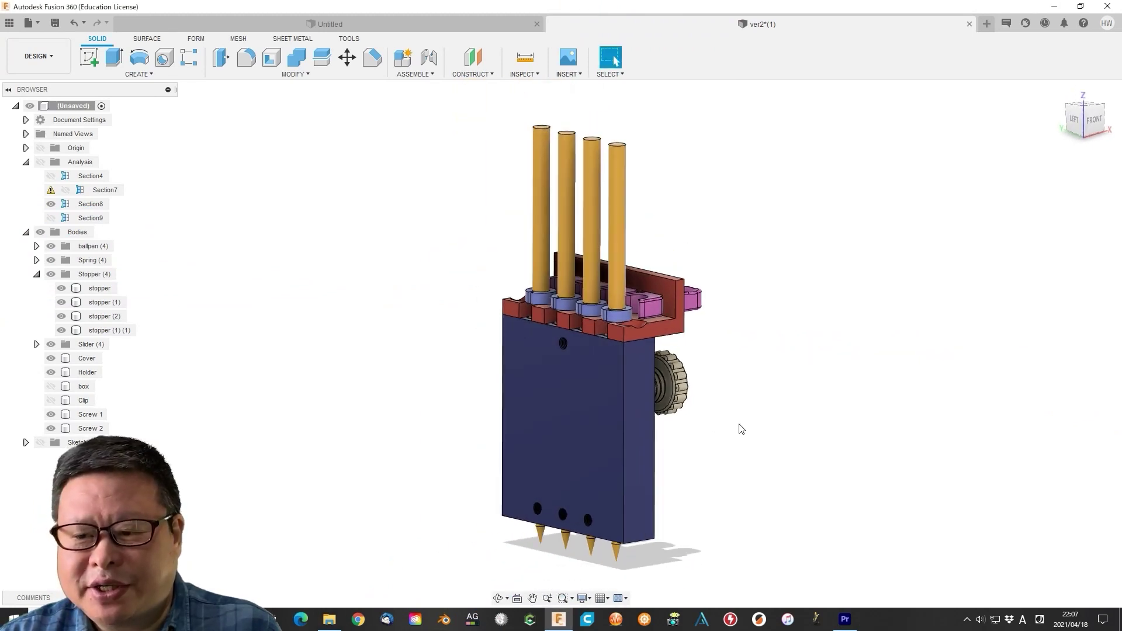
click(349, 66)
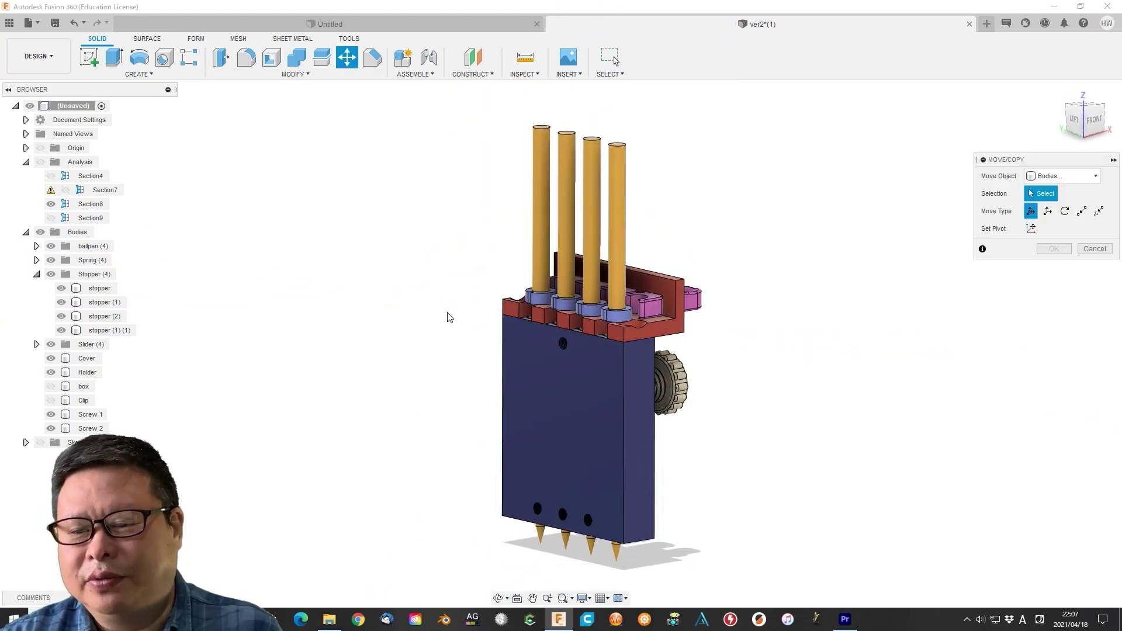
click(618, 320)
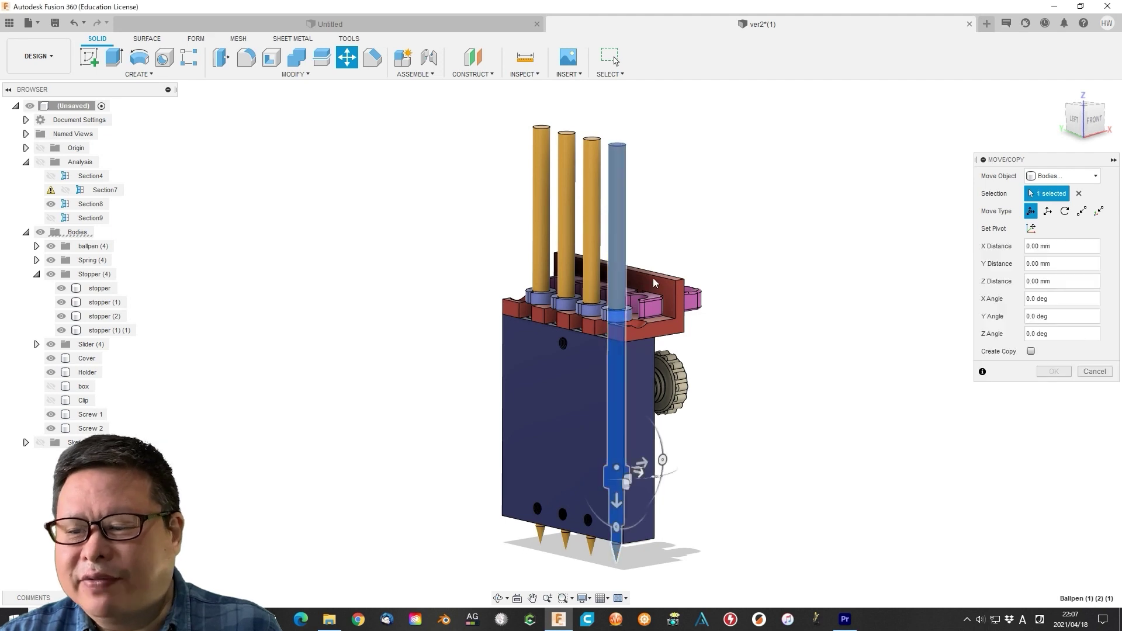
click(618, 321)
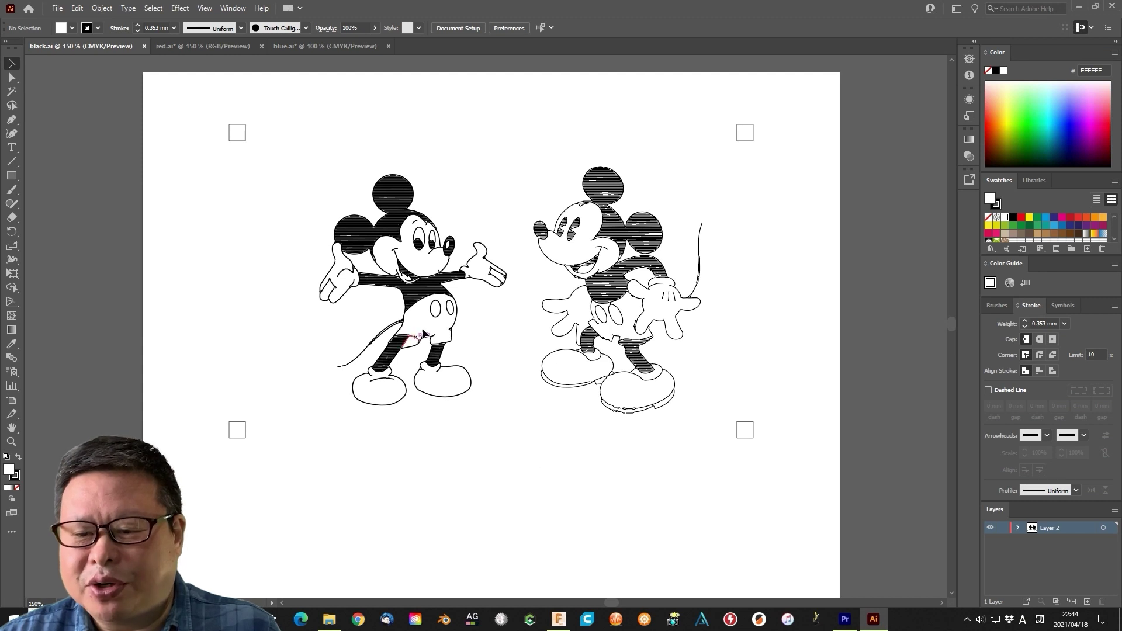
click(189, 48)
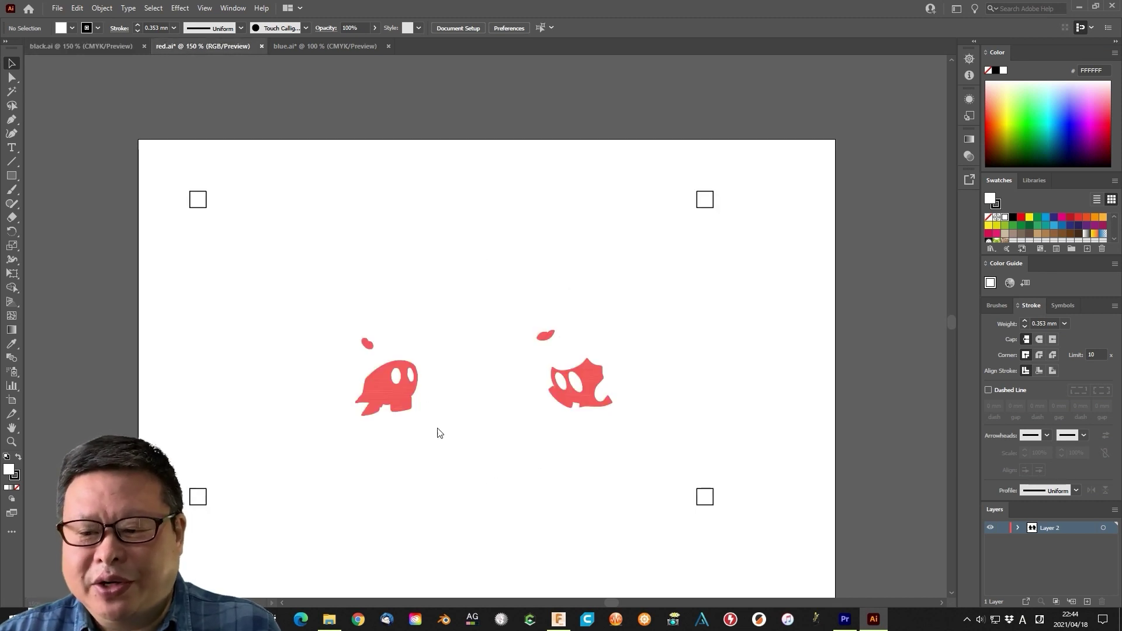
click(328, 46)
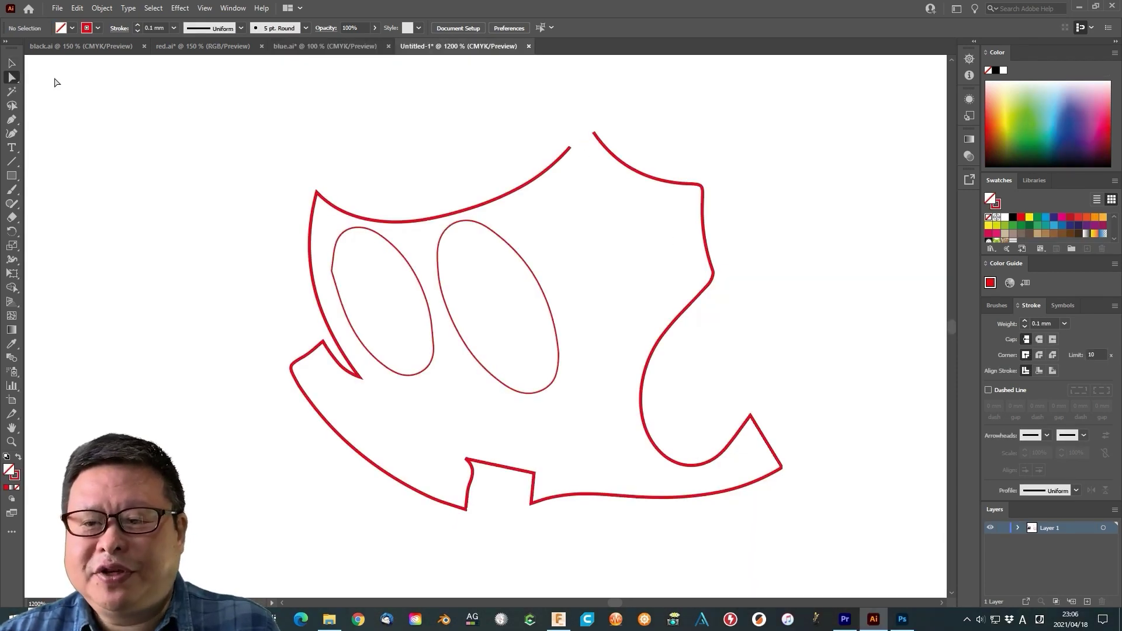
Join the outline's open ends and load the Basic Graphics_Lines pattern library
click(570, 150)
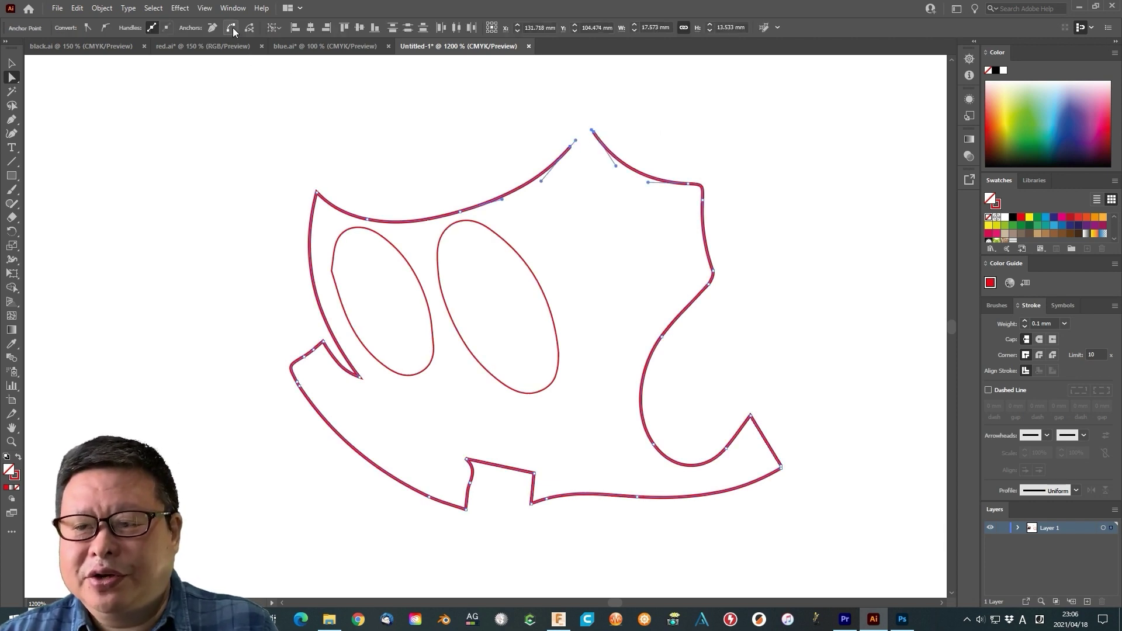
click(231, 27)
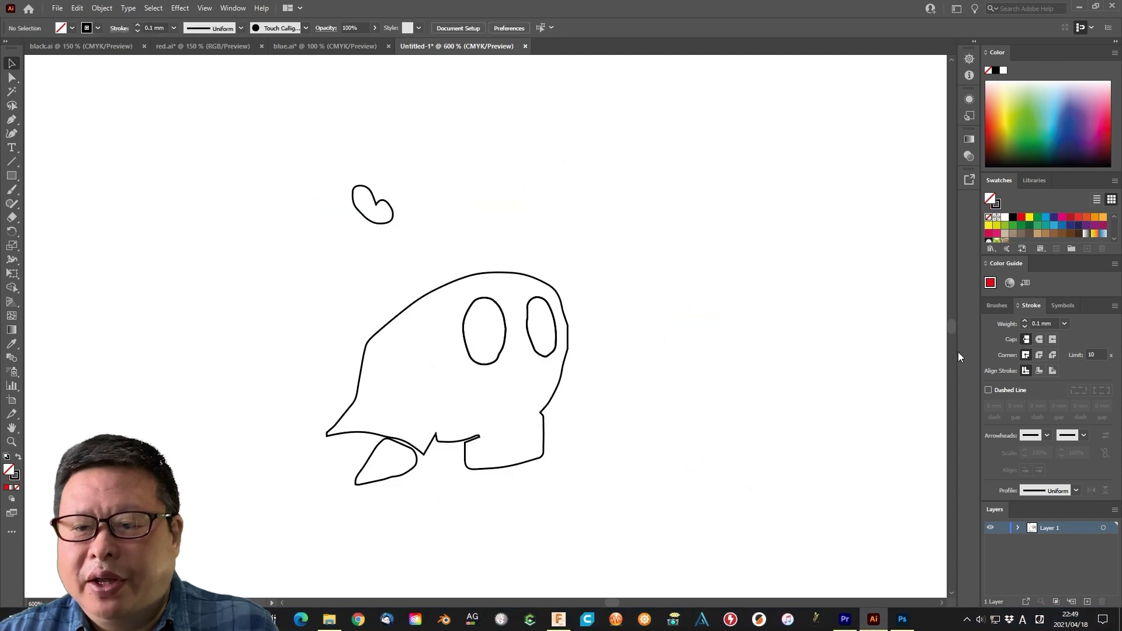
click(993, 250)
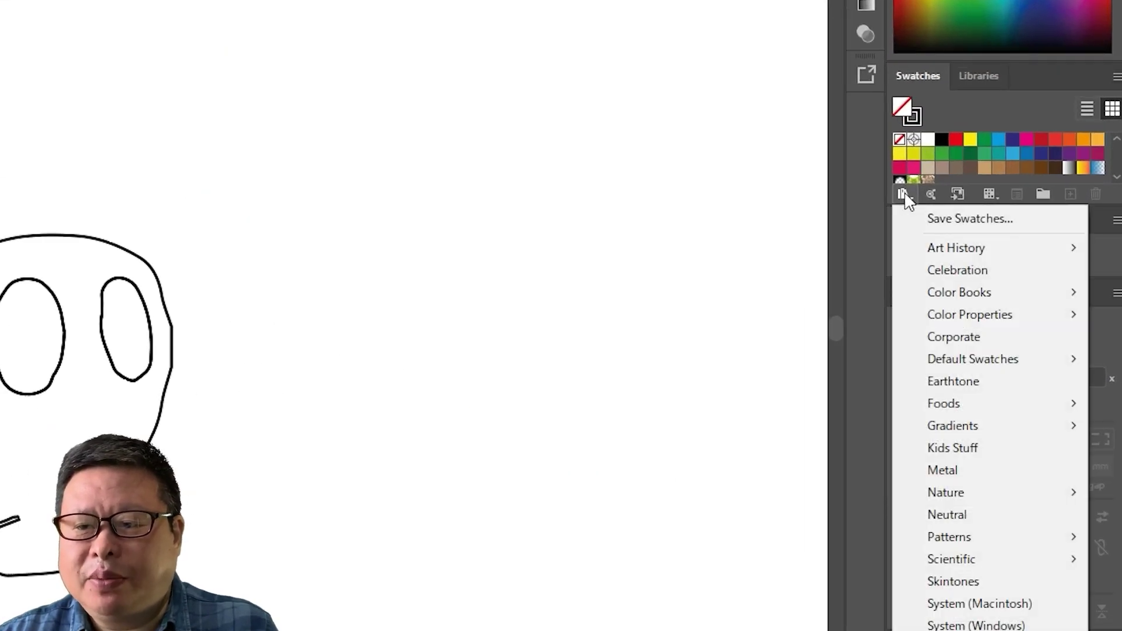
mouse_move(974, 537)
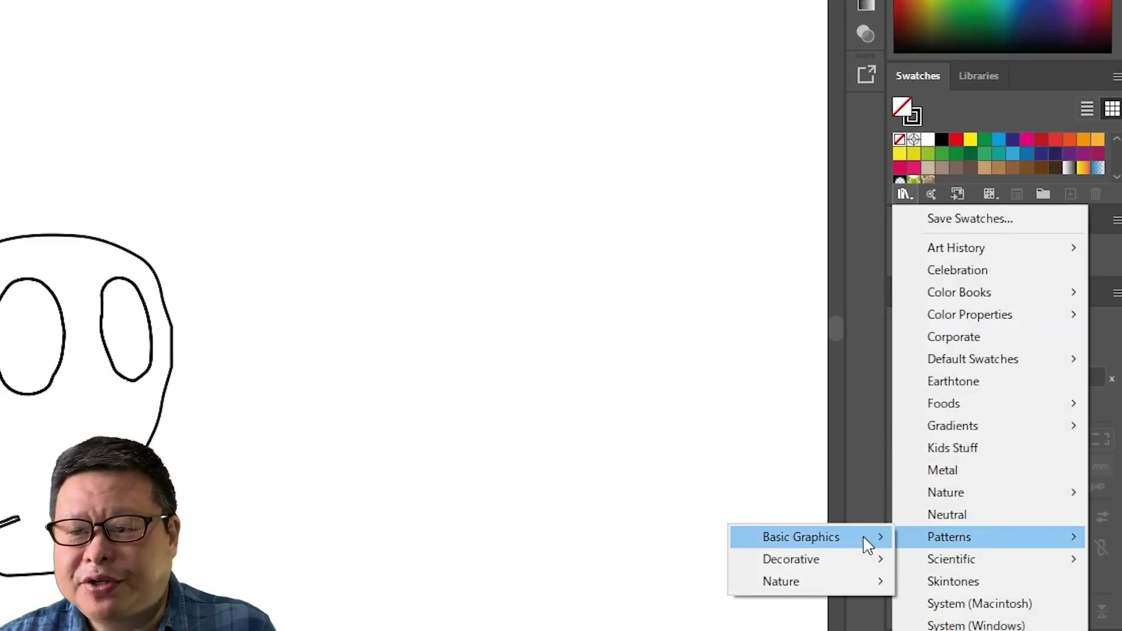
mouse_move(800, 537)
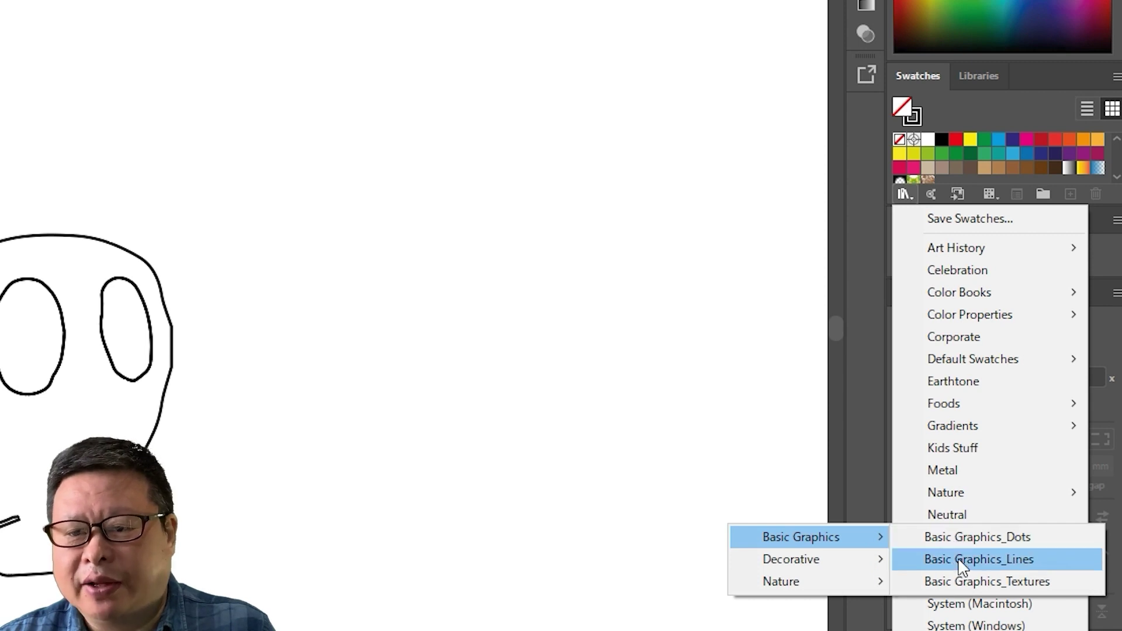
click(962, 562)
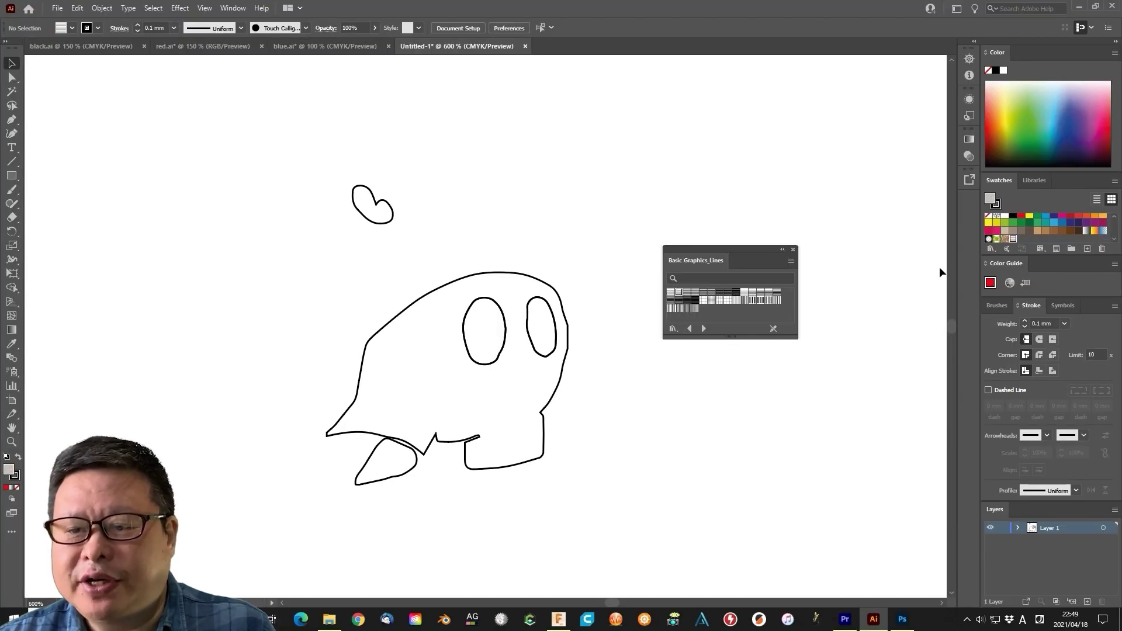
Fill the large face and the small shape with a stripe pattern
click(463, 278)
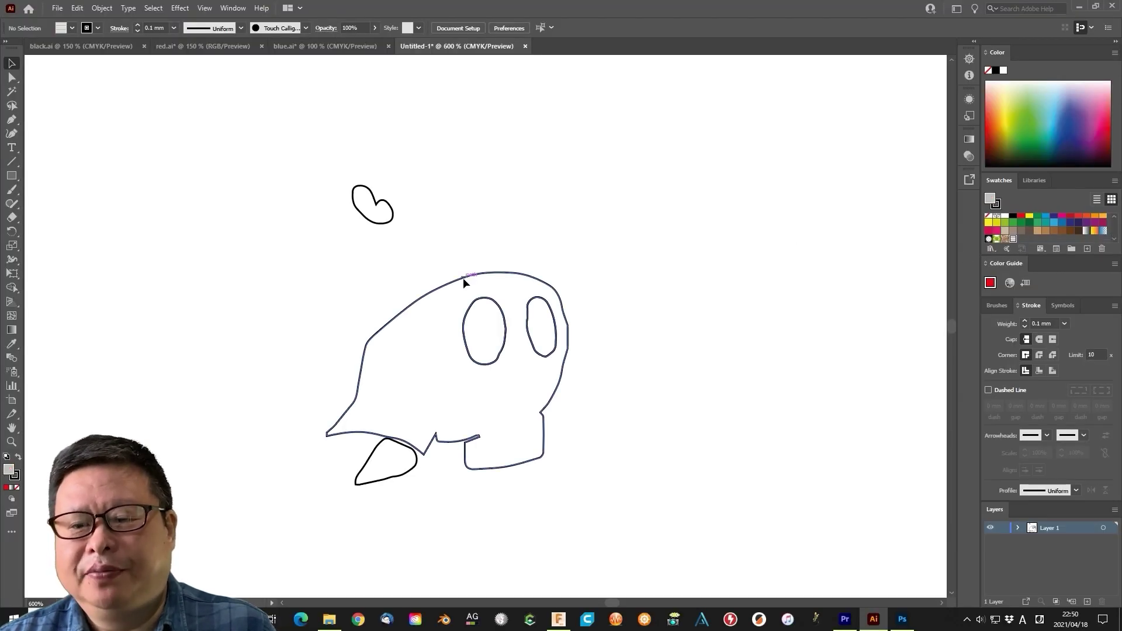
shift+click(389, 221)
click(1015, 247)
Scale only the stripe pattern to 20%, leaving the shapes unchanged
click(103, 8)
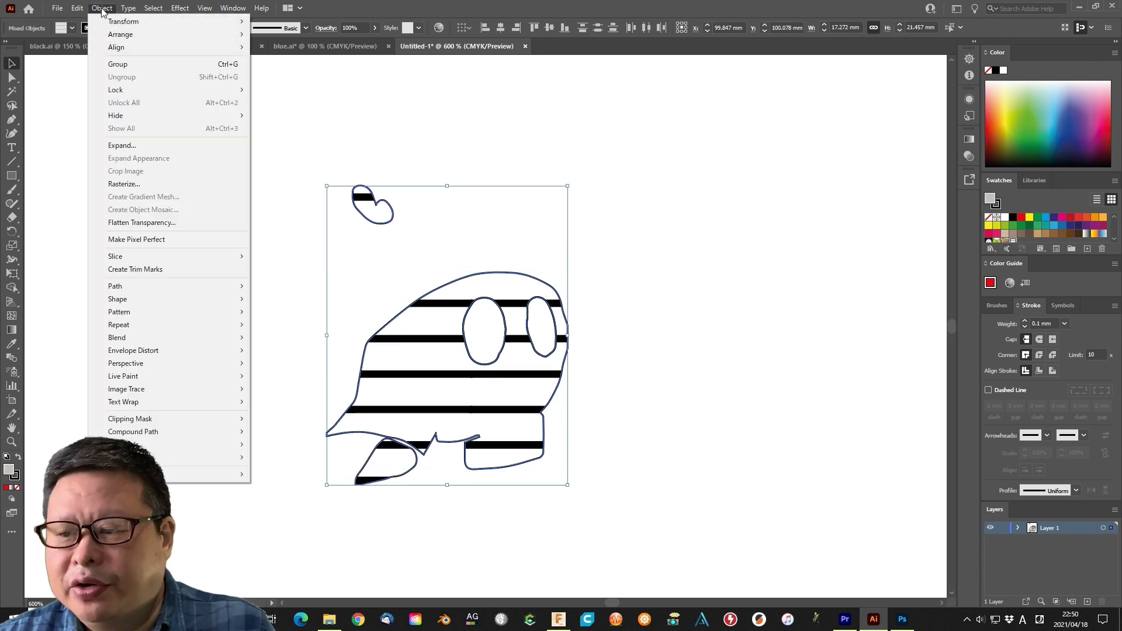
mouse_move(124, 21)
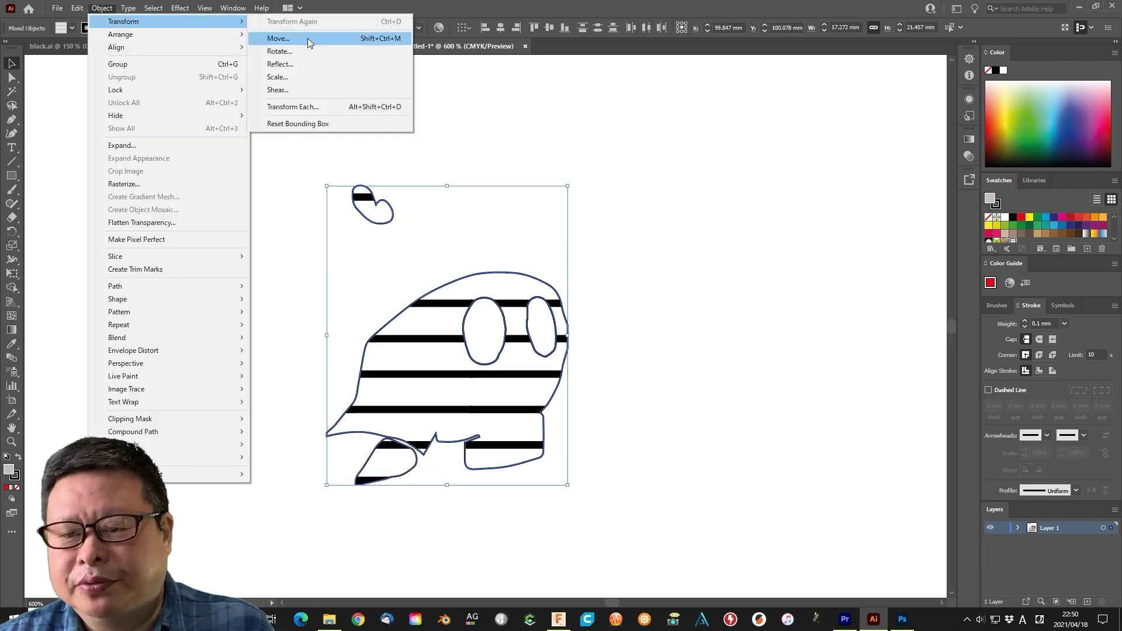
click(306, 77)
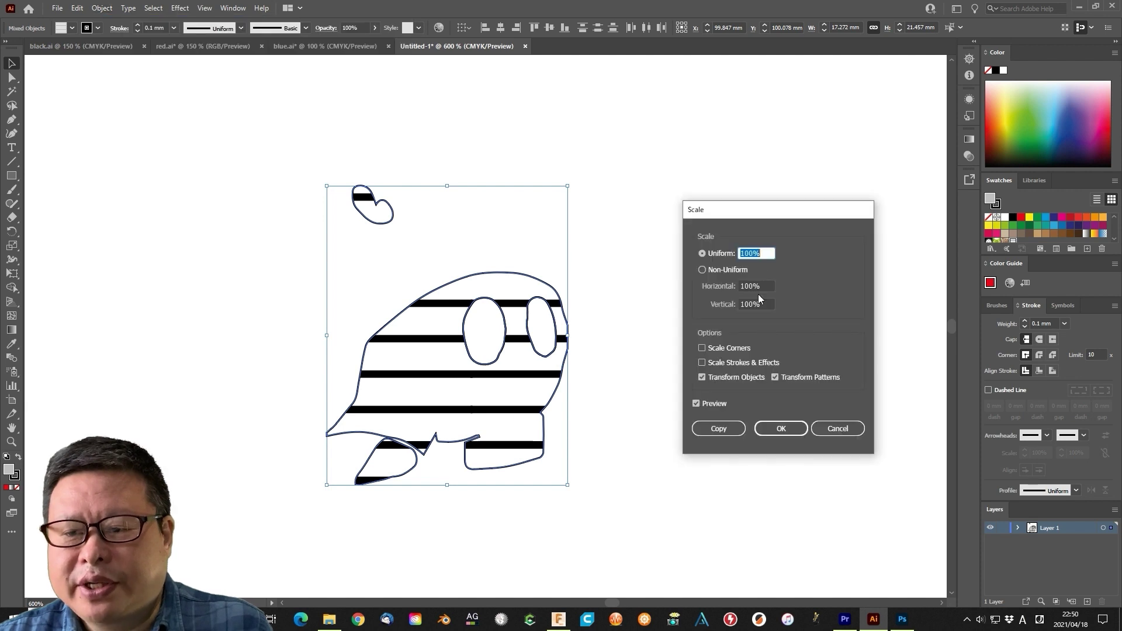
click(703, 378)
text(20)
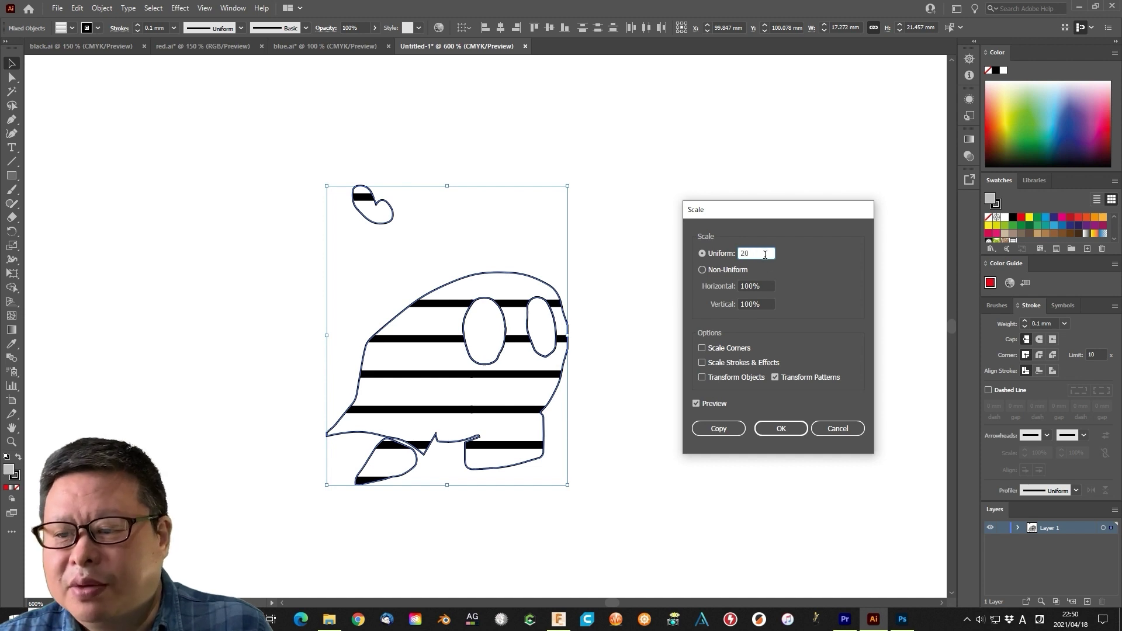
click(767, 285)
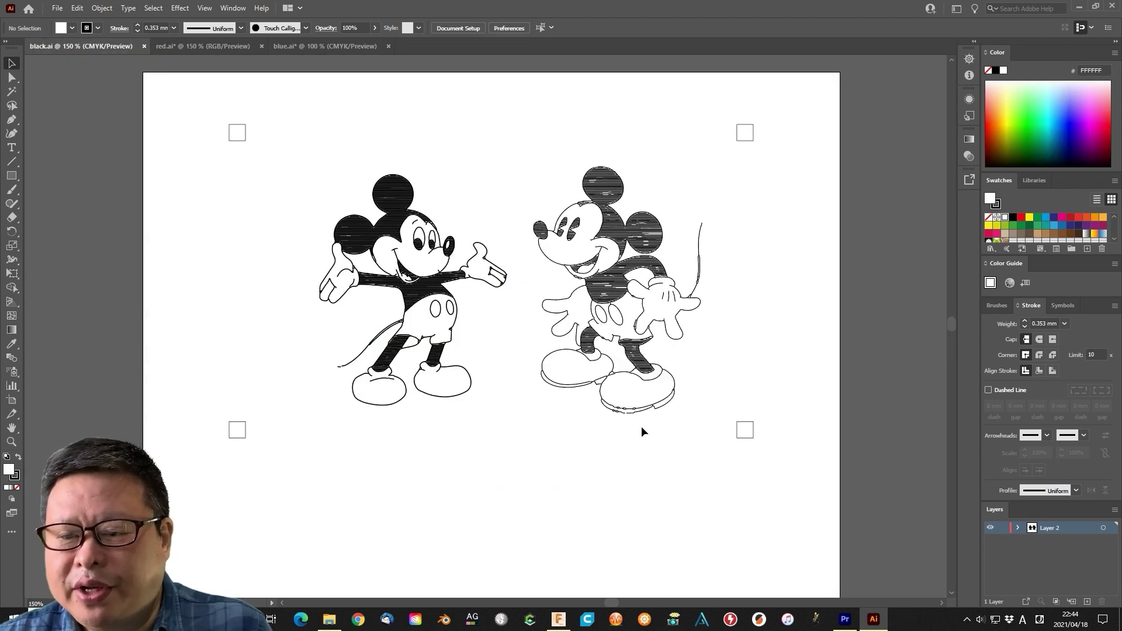
Cycle through red.ai and blue.ai, then return to black.ai
click(189, 46)
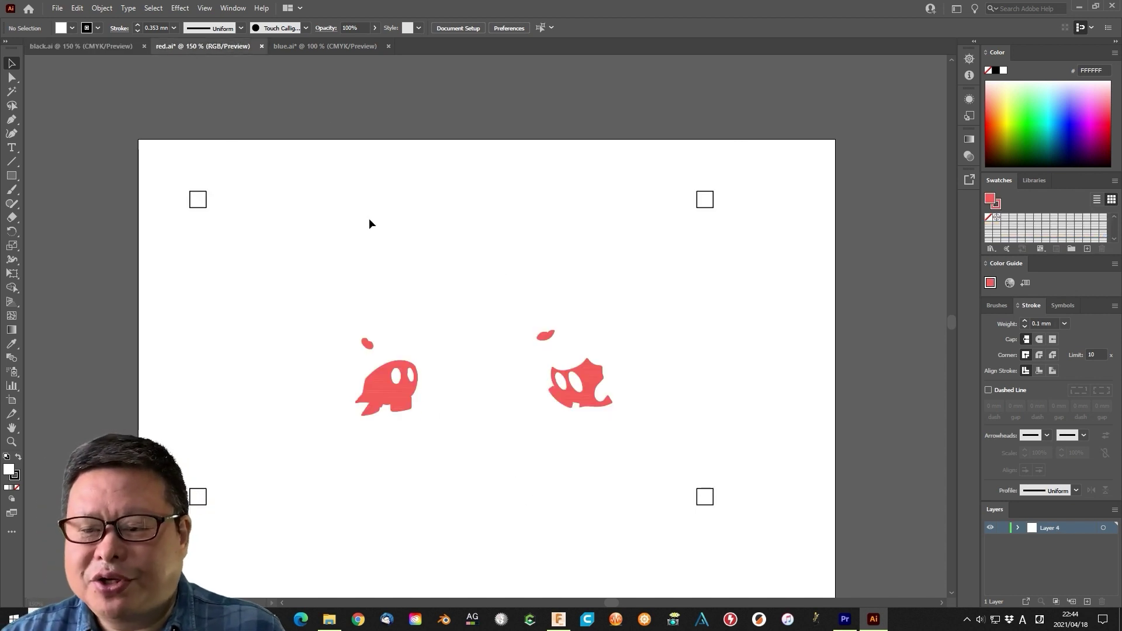
click(327, 46)
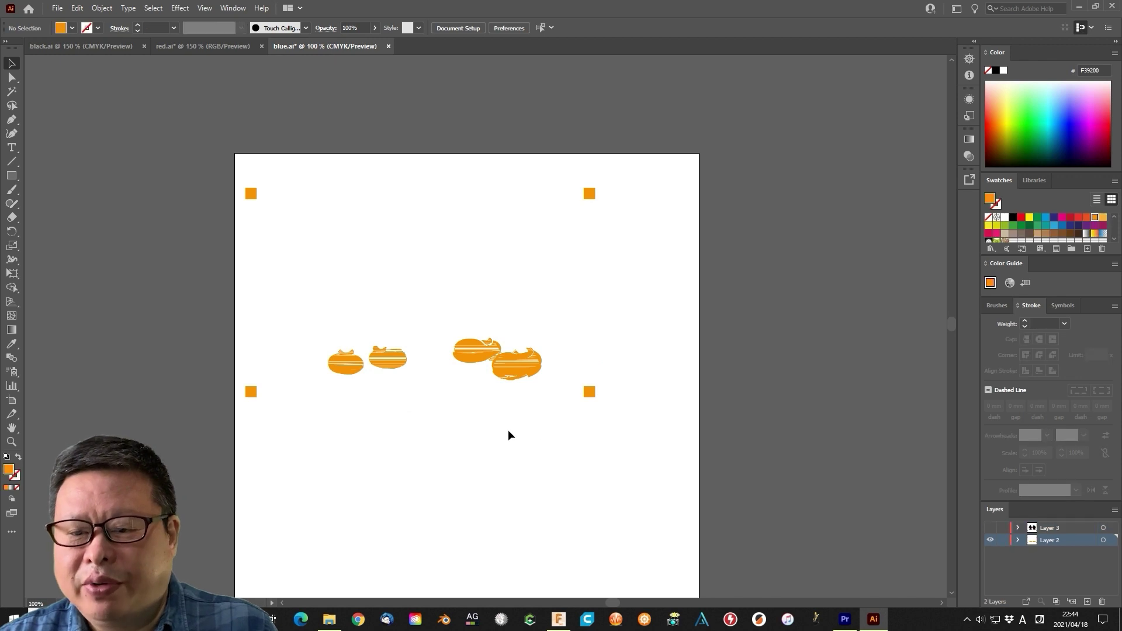
key(ctrl+Tab)
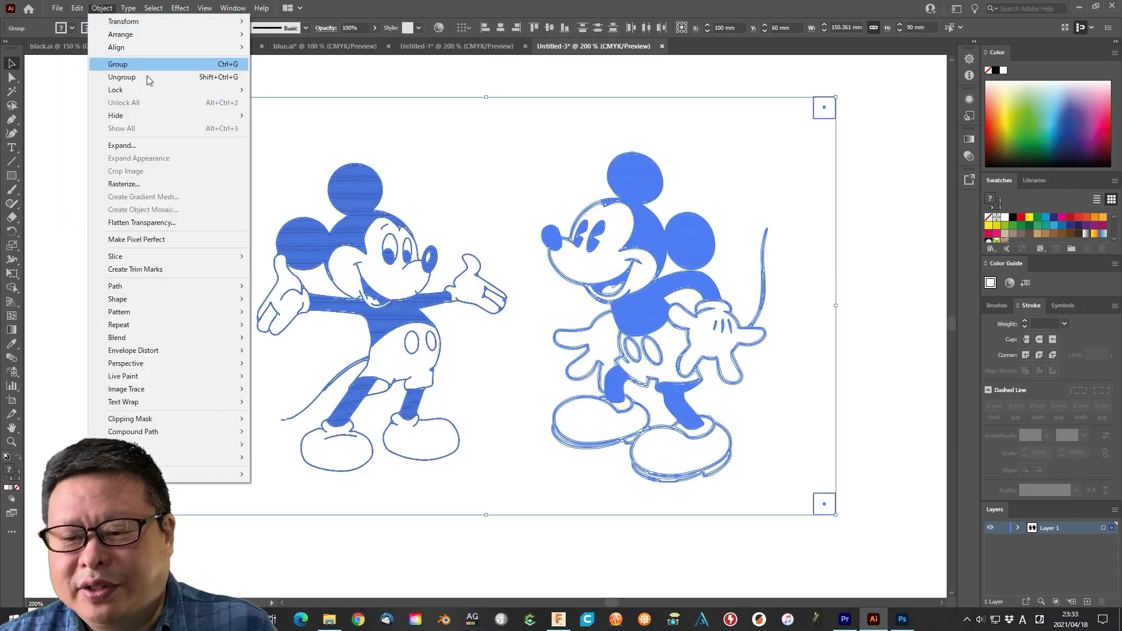
Delete the left Mickey's ears, arm and head
click(147, 78)
click(301, 168)
key(Delete)
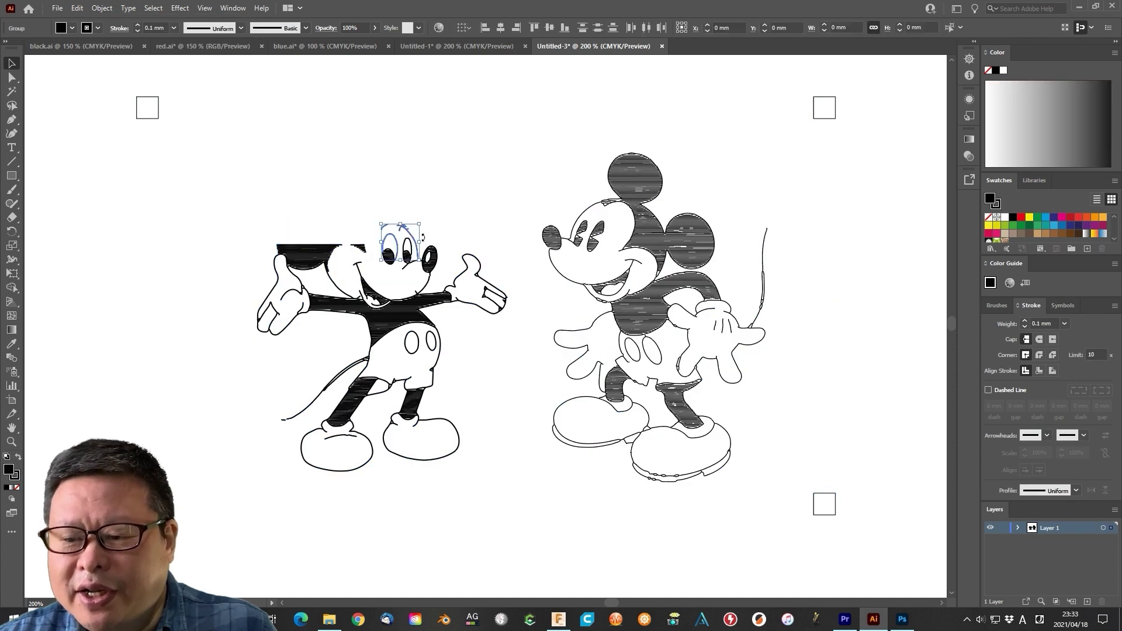
click(307, 290)
key(Delete)
click(334, 330)
key(Delete)
Remove the remaining arm and top paths and the feet, and reshape the leg
click(12, 79)
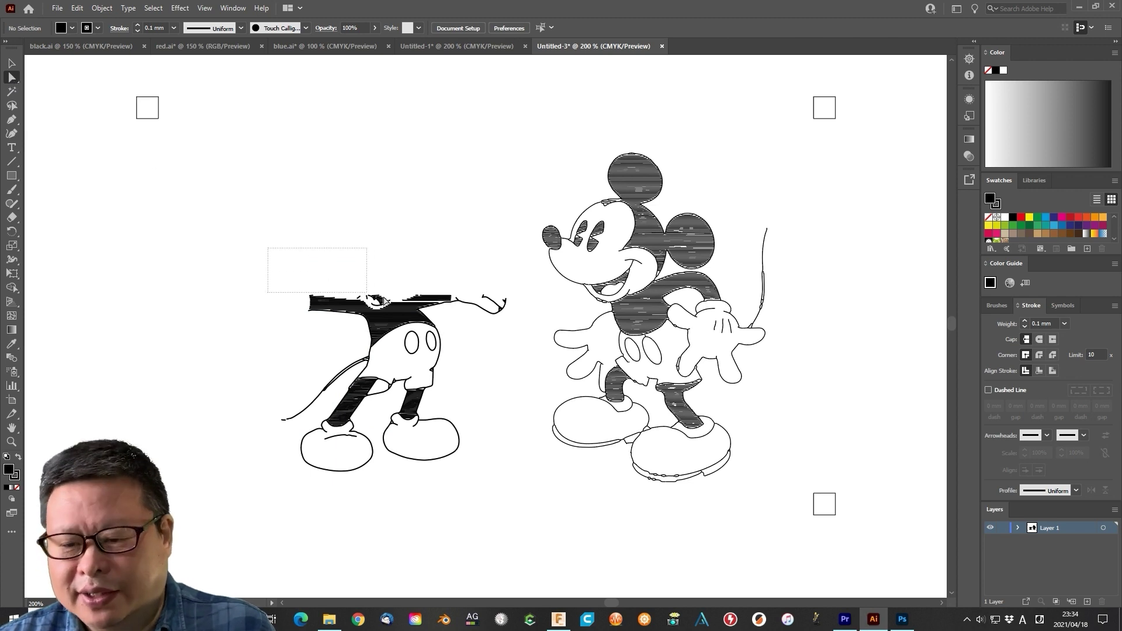
drag(372, 293, 527, 321)
key(Delete)
drag(515, 497, 515, 497)
key(Delete)
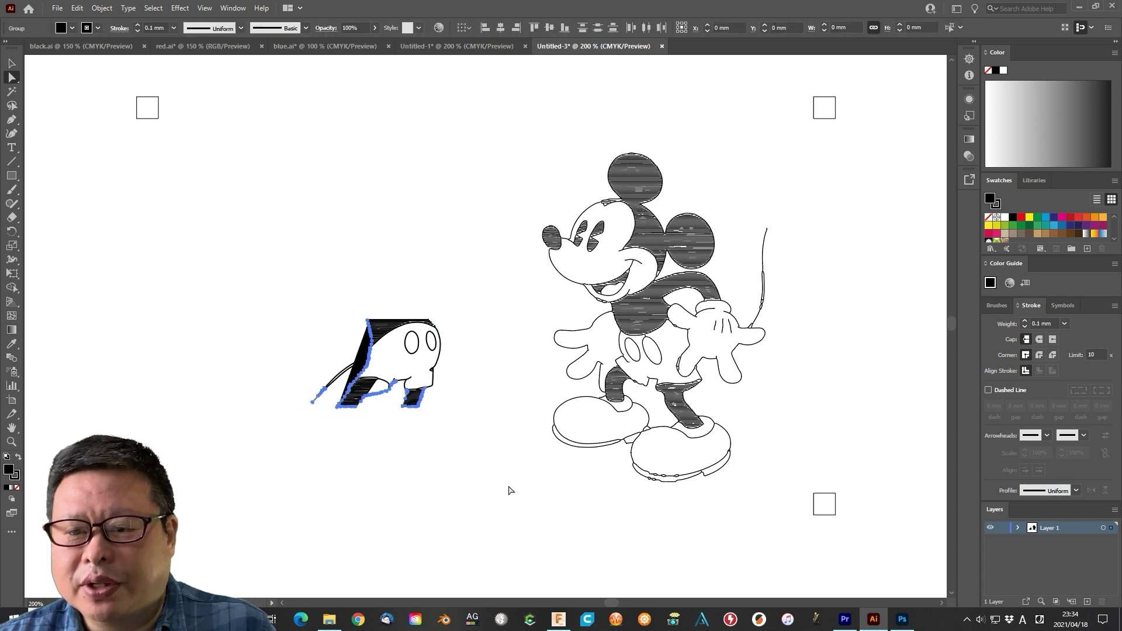
drag(338, 420, 318, 400)
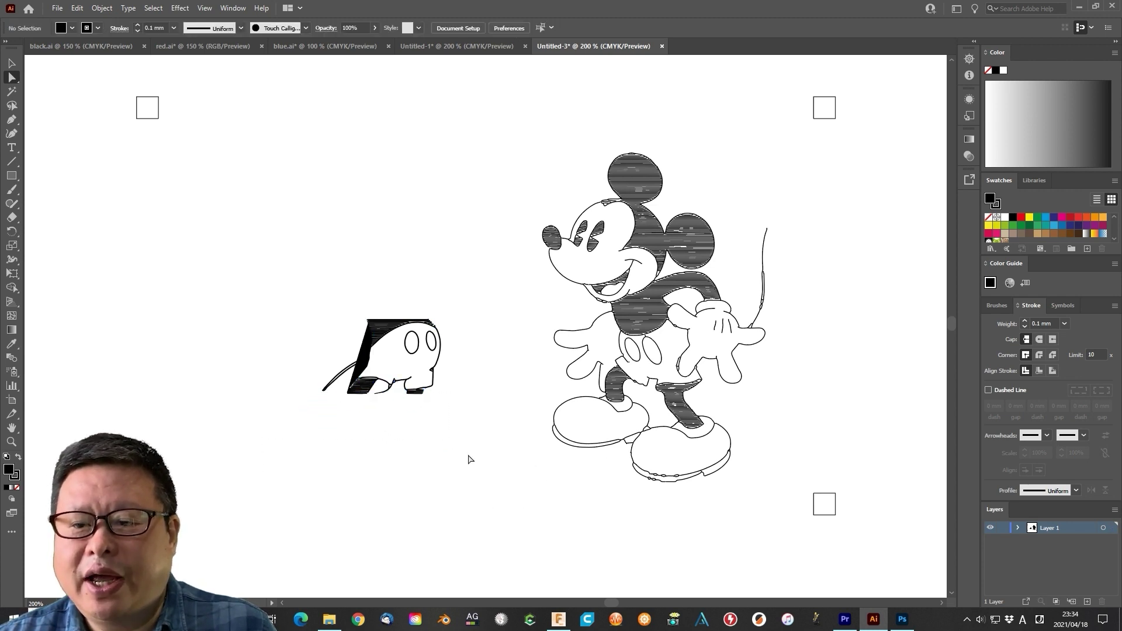
In the face drawings document, scale only the stripe patterns of both faces to 10%
key(ctrl+shift+Tab)
scroll(280, 386, up, 1)
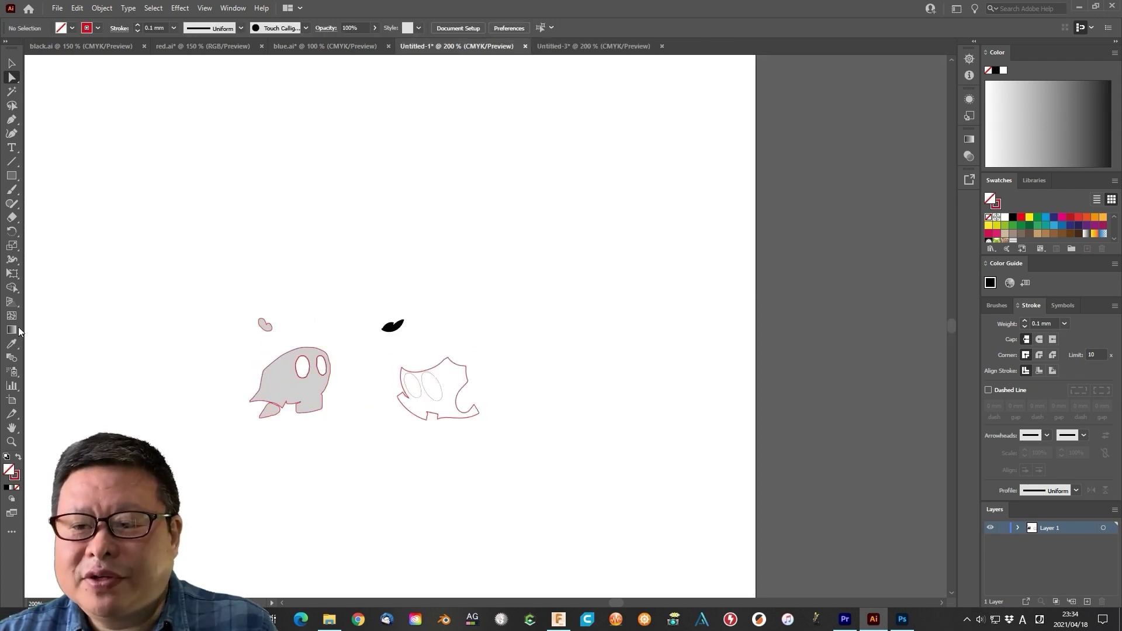
drag(156, 182, 707, 484)
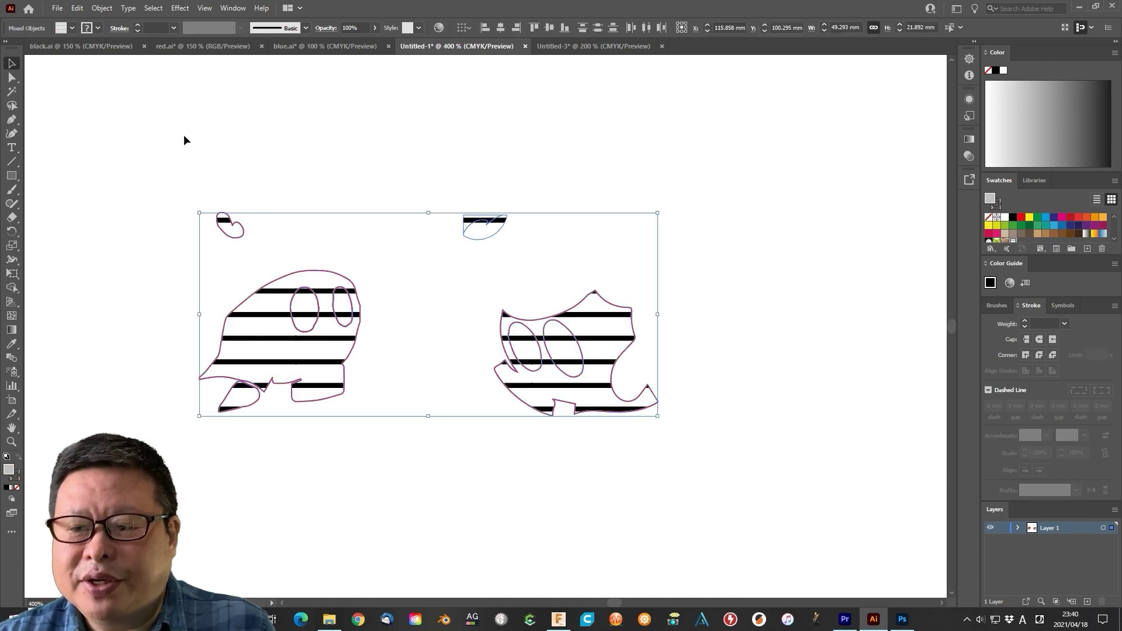
click(102, 8)
click(272, 75)
click(703, 377)
click(780, 429)
Give the face drawings' eye ellipses white fills
click(377, 294)
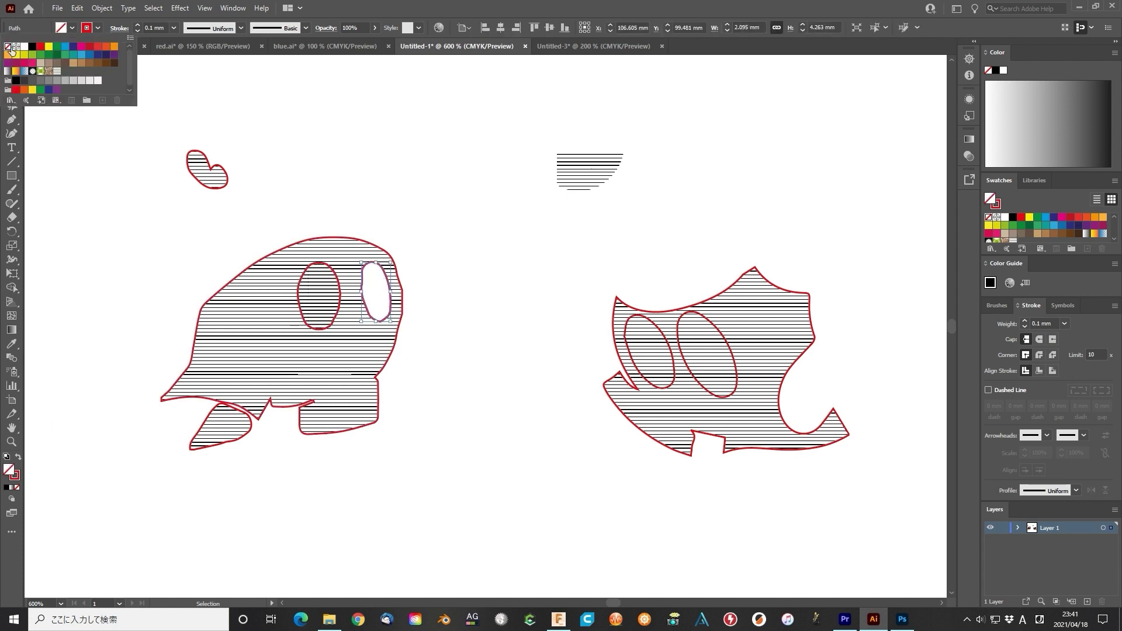
shift+click(336, 321)
click(72, 27)
click(24, 49)
click(649, 369)
click(71, 27)
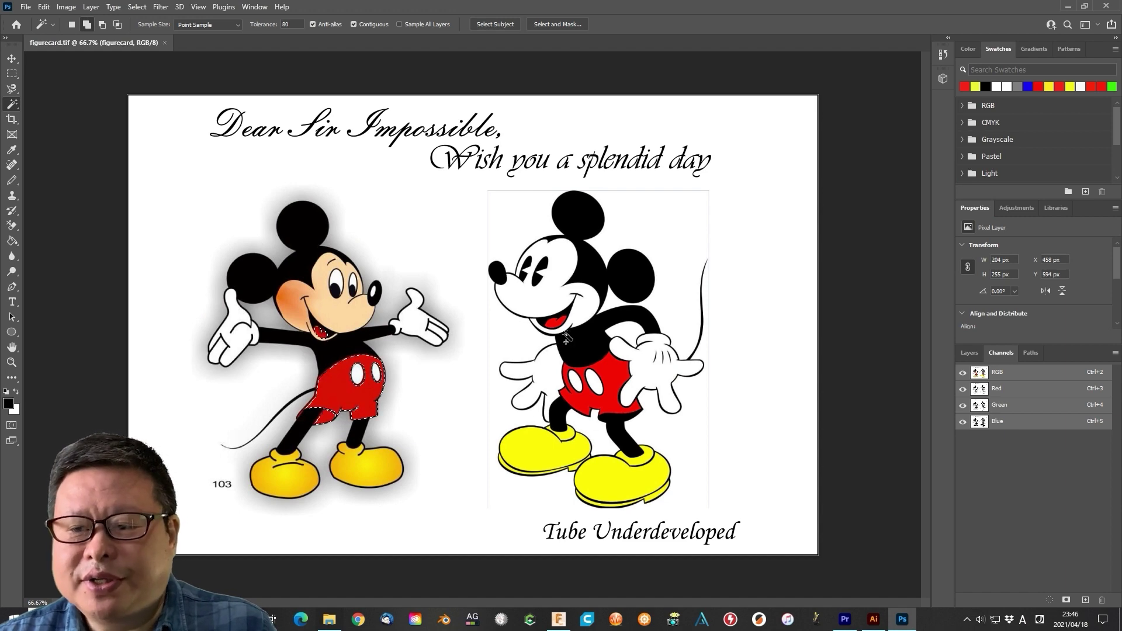
Paste the red shorts into Untitled-4 and return to it from the Photoshop card
key(ctrl+v)
key(alt+Tab)
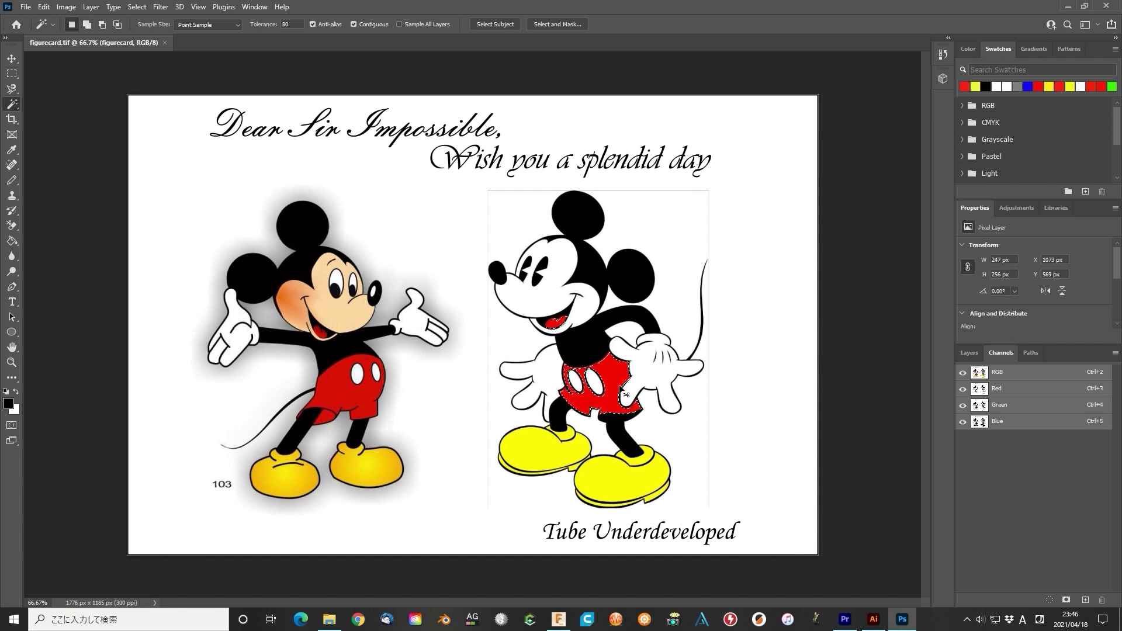
click(873, 621)
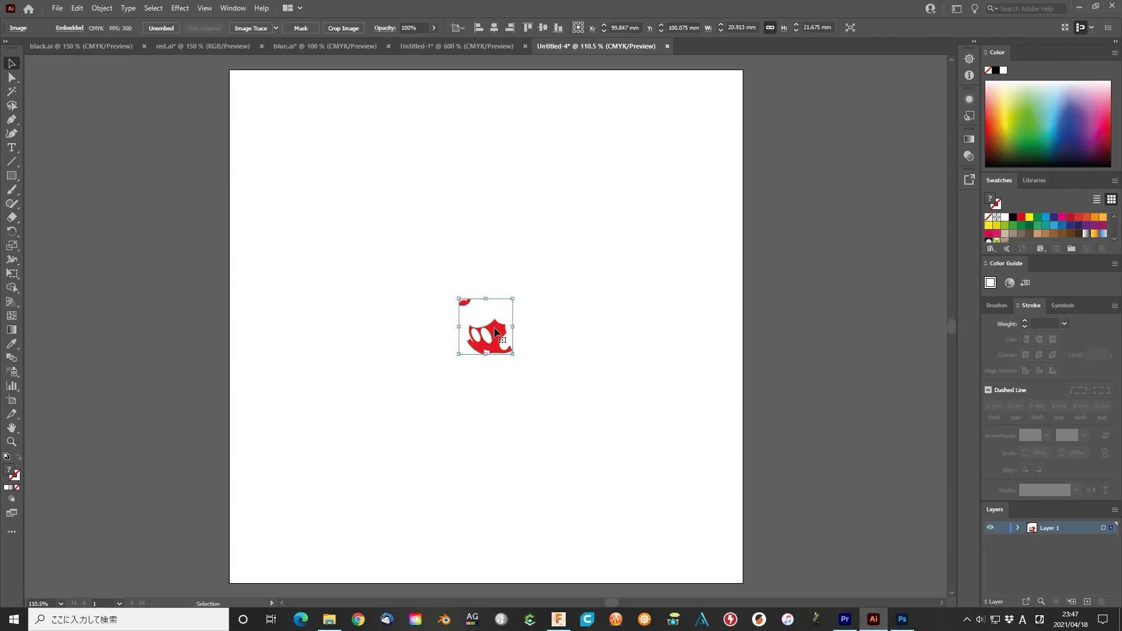
Image-trace the left shorts image into black shapes and expand it
drag(494, 326, 567, 325)
key(ctrl+equal)
key(ctrl+equal)
key(ctrl+equal)
drag(150, 126, 459, 341)
click(128, 7)
click(290, 389)
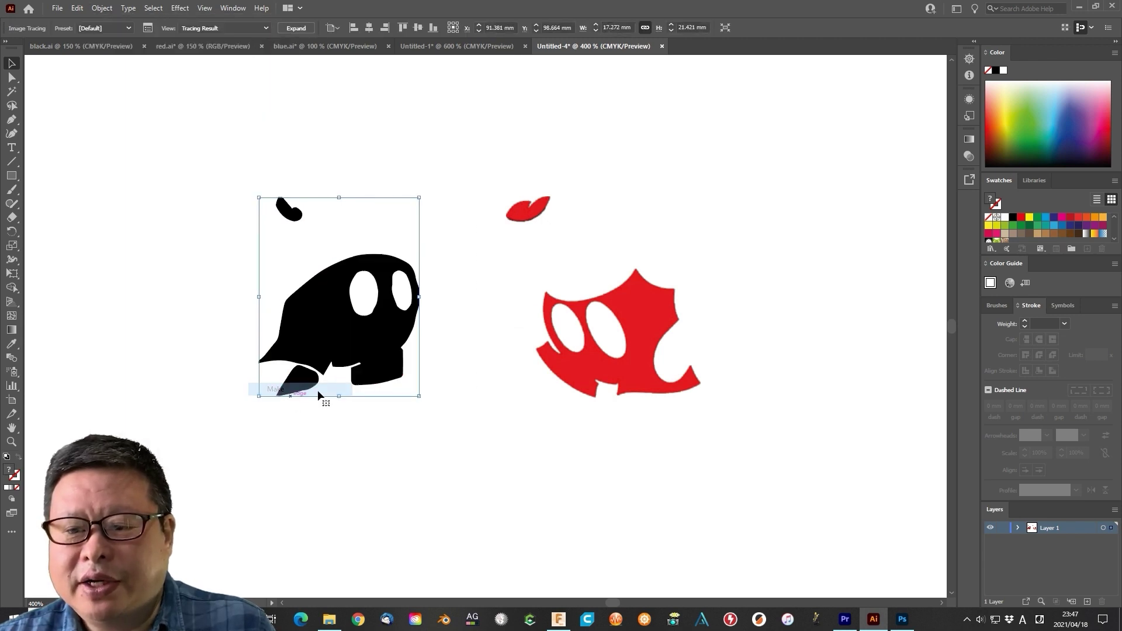
click(149, 29)
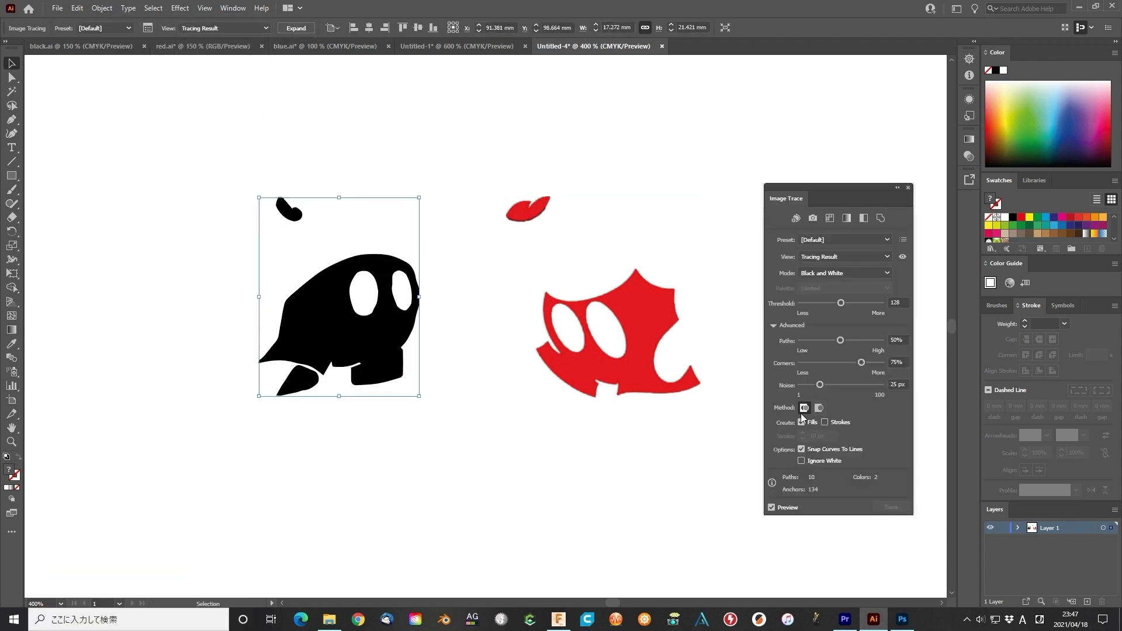
click(885, 258)
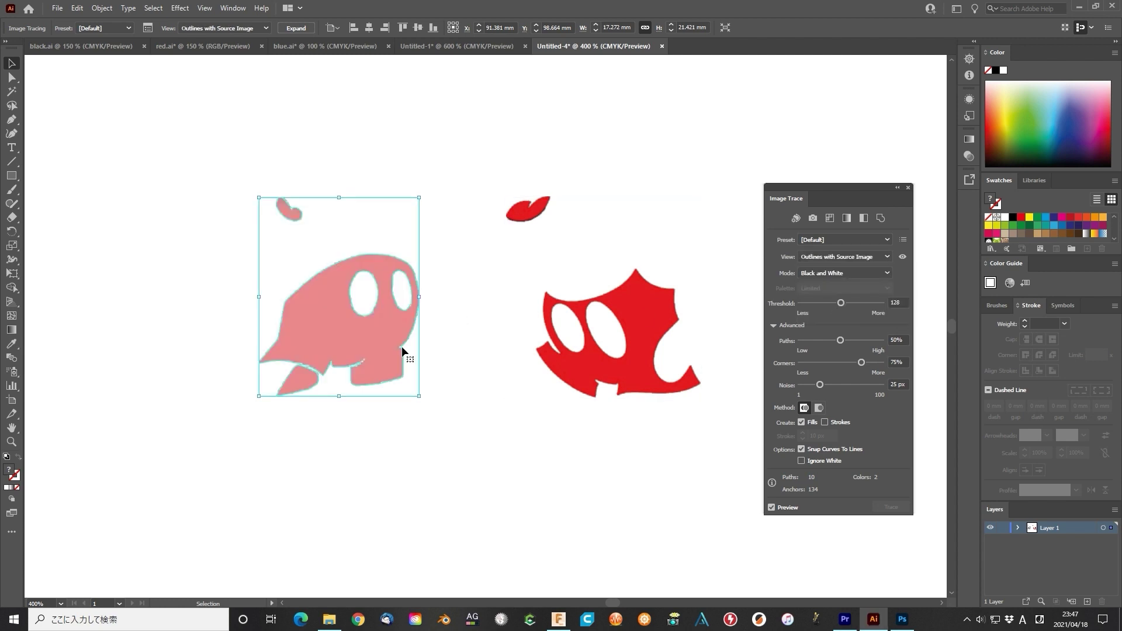
click(307, 29)
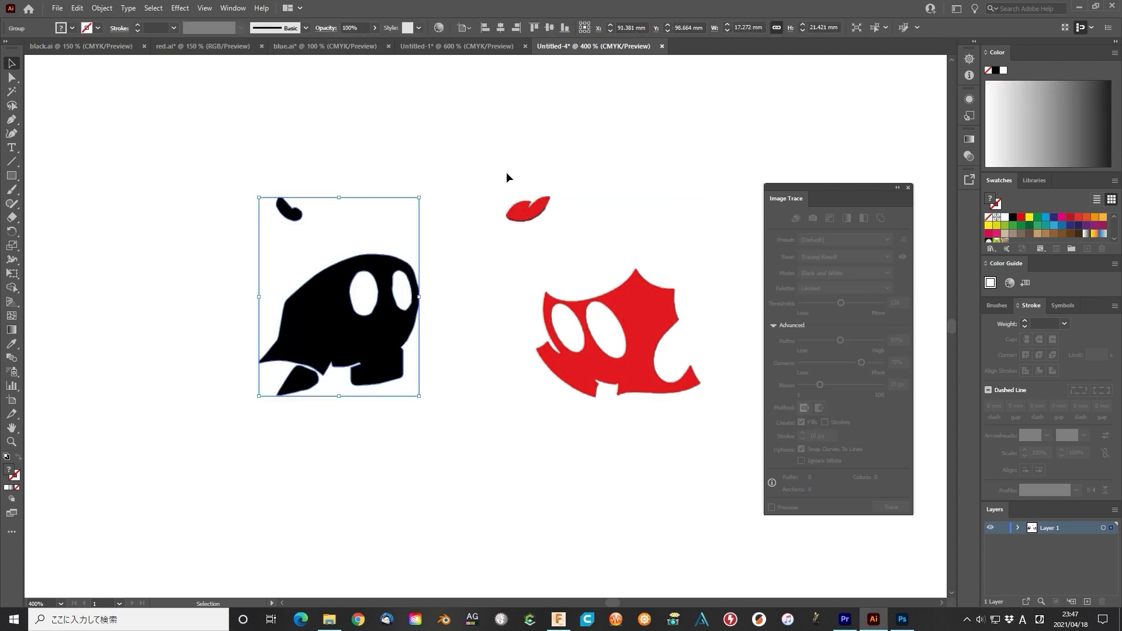
Image-trace the red shorts image, showing outlines with source image, and expand it
click(734, 455)
click(614, 350)
click(102, 7)
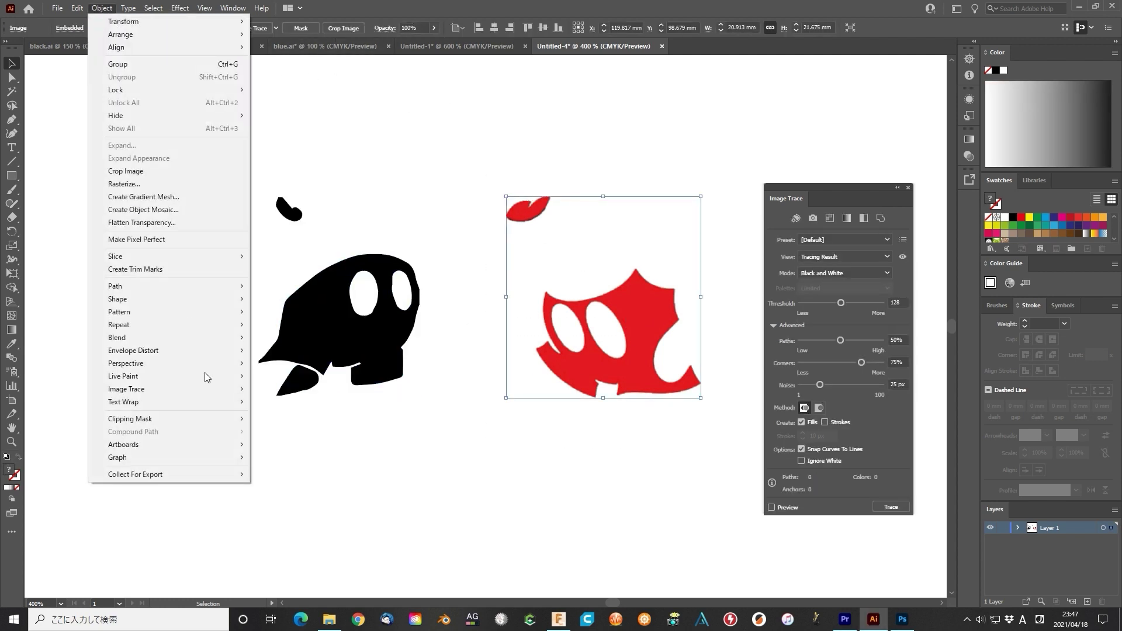
mouse_move(128, 388)
click(281, 389)
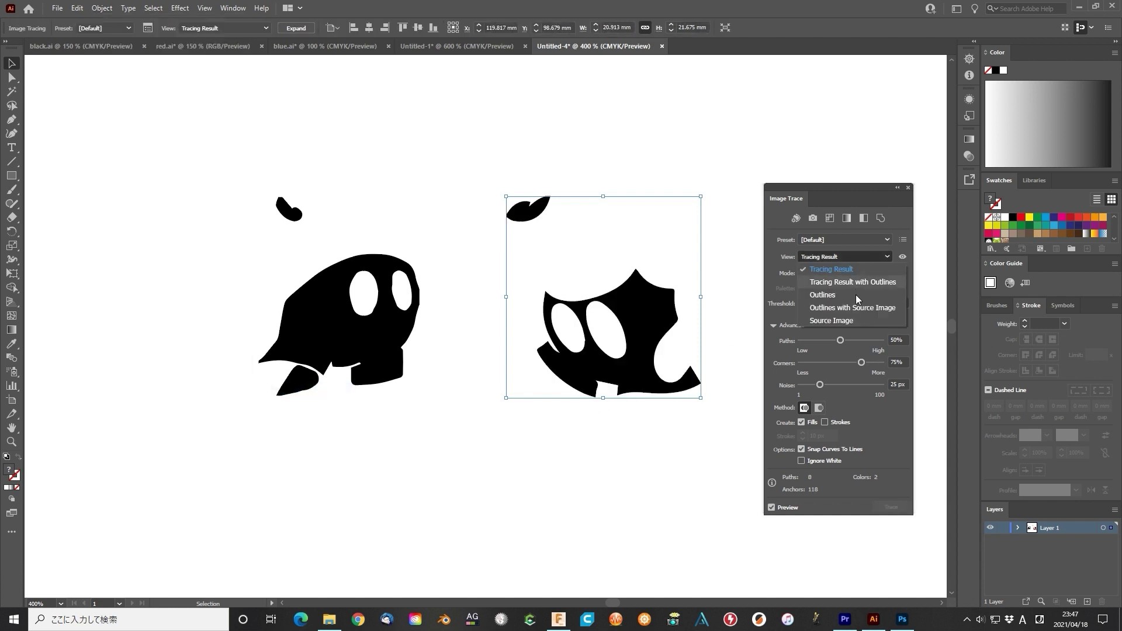
click(856, 307)
click(297, 28)
click(908, 188)
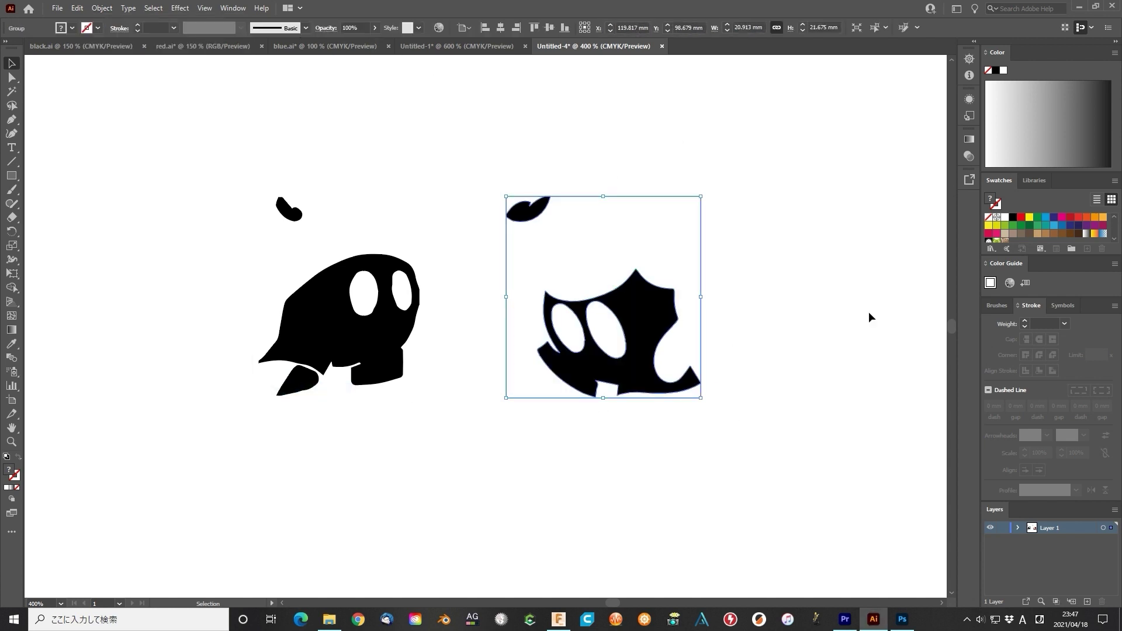
Set both traced groups to no fill with a 0.1 mm stroke
drag(201, 165, 647, 436)
click(72, 28)
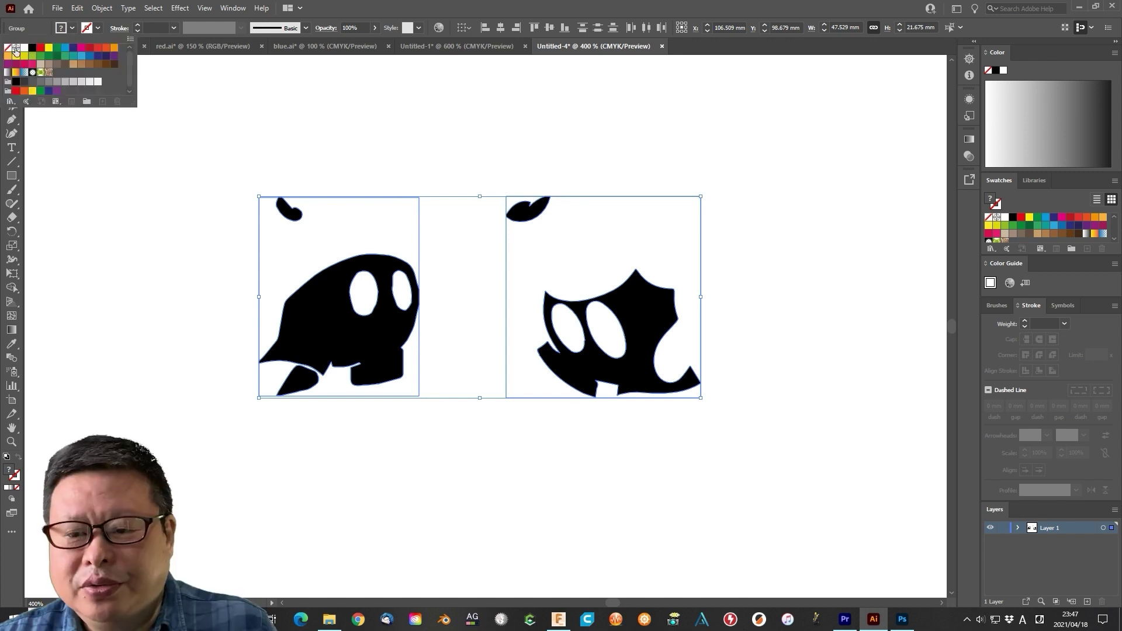
click(8, 46)
click(174, 33)
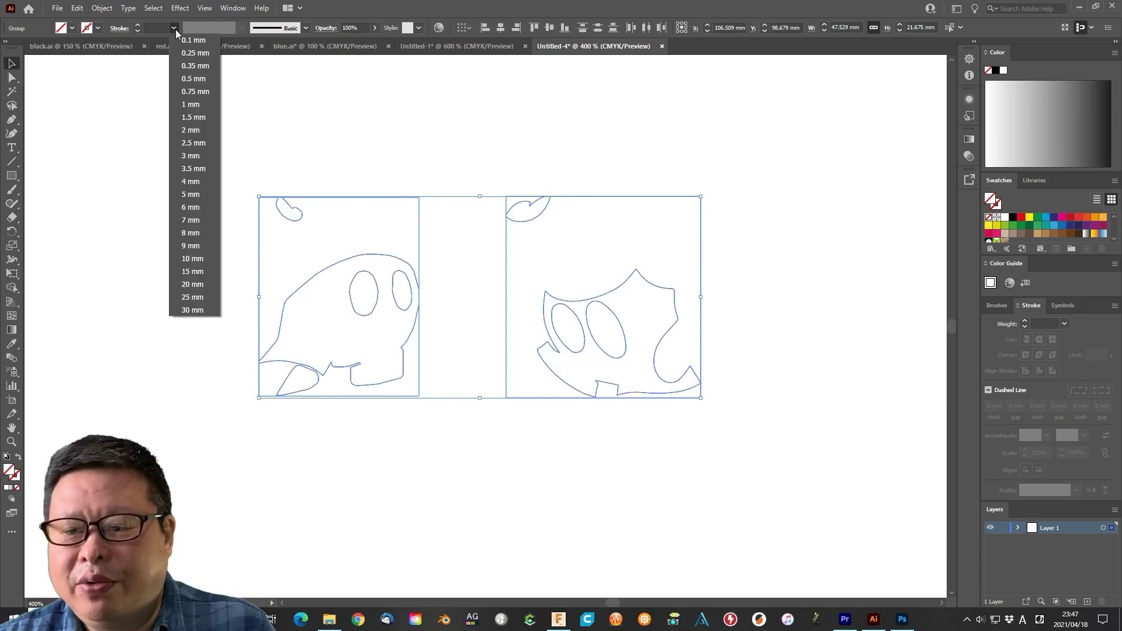
click(188, 40)
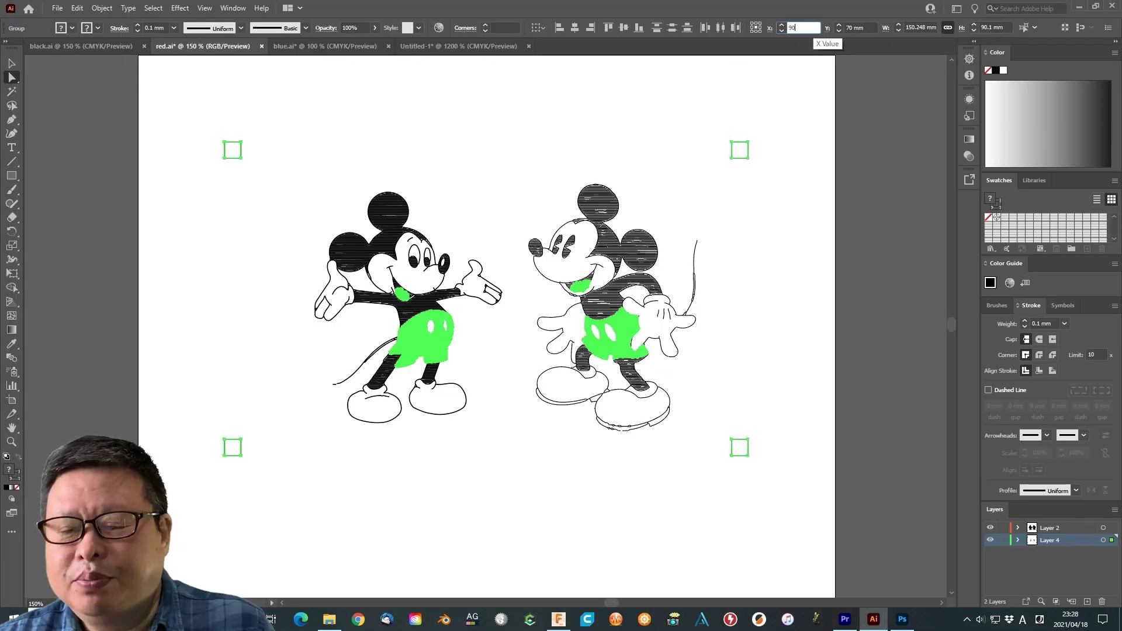
Apply the new X position to the green-layer shorts artwork and corner marks
key(Return)
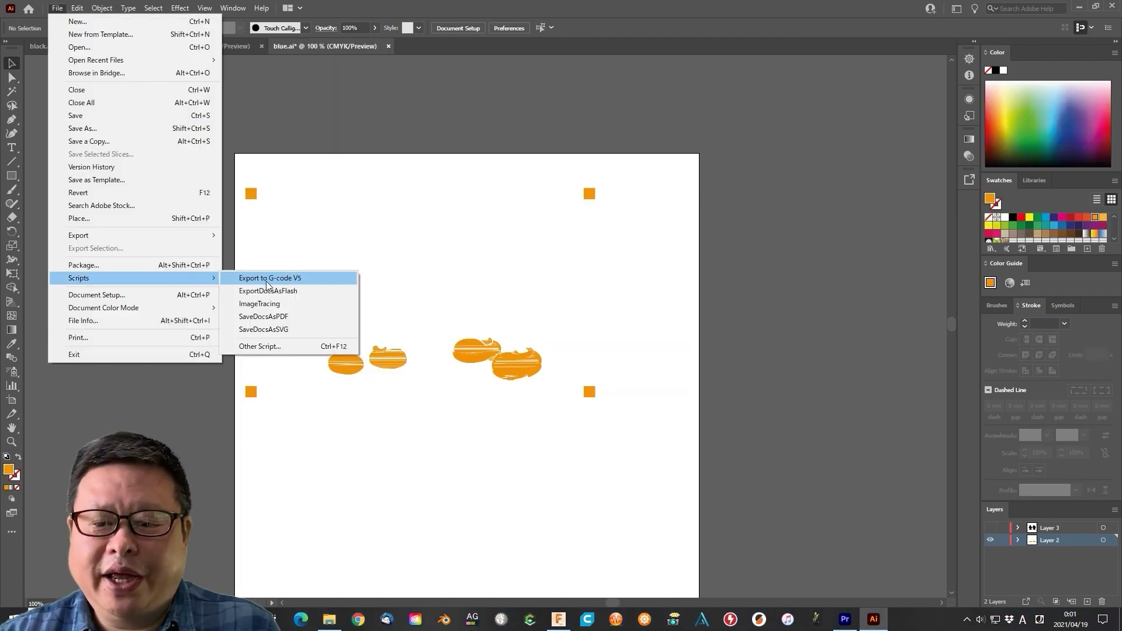
Generate the yellow G-code file, then rasterize all the shoe shapes
click(290, 278)
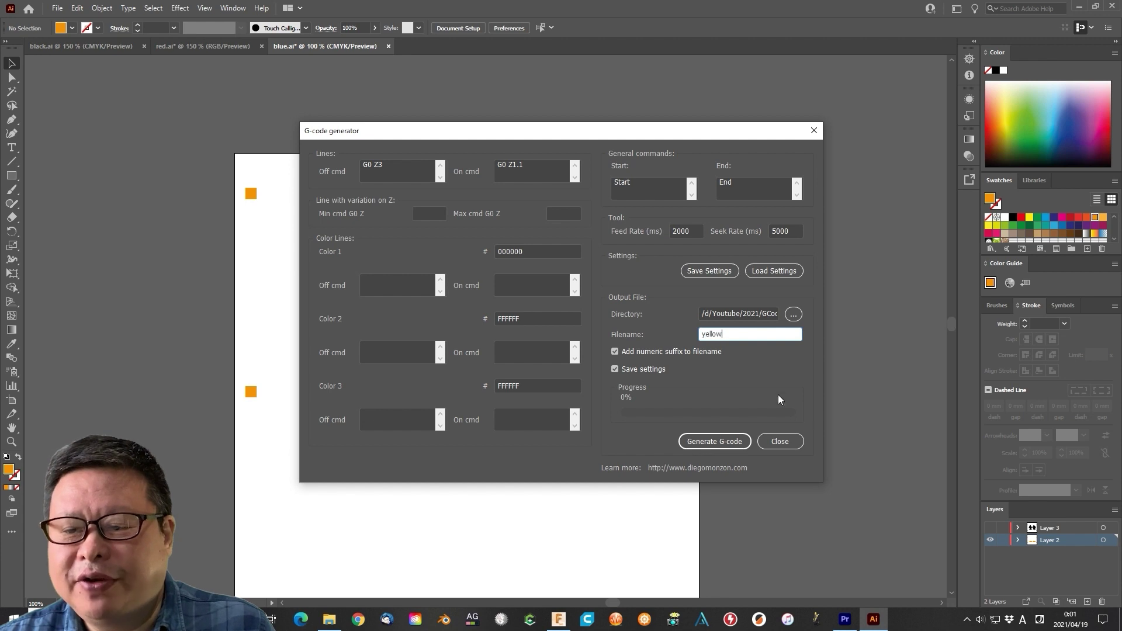
key(Return)
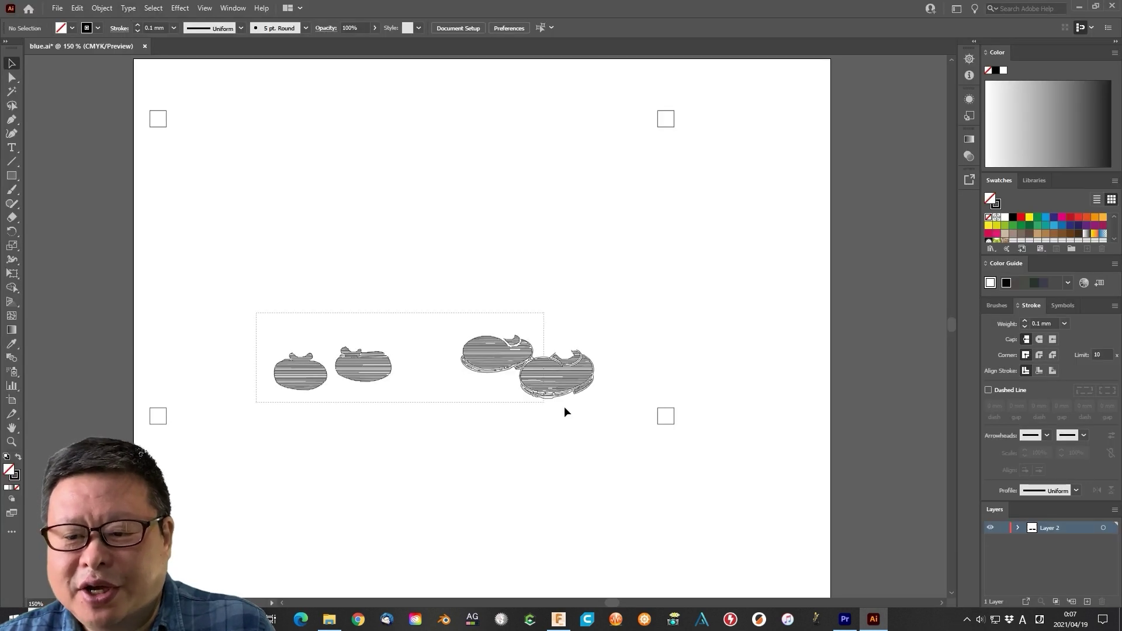
key(ctrl+a)
click(101, 7)
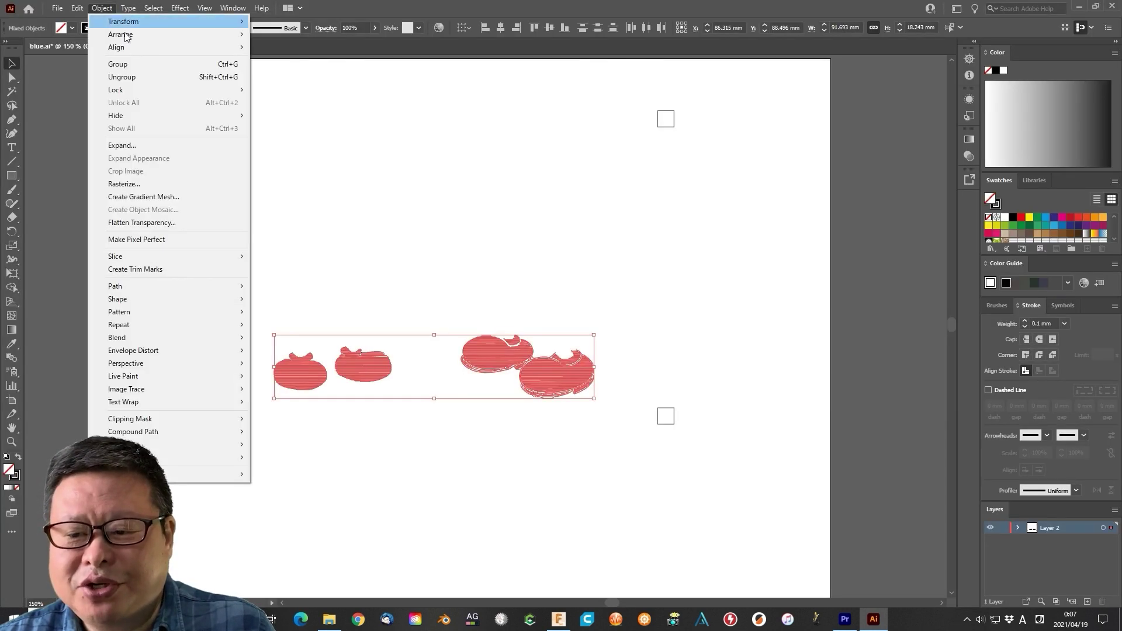
click(143, 182)
click(611, 406)
Image-trace the rasterized shoes, viewing outlines over source, and lower the path detail
key(ctrl+a)
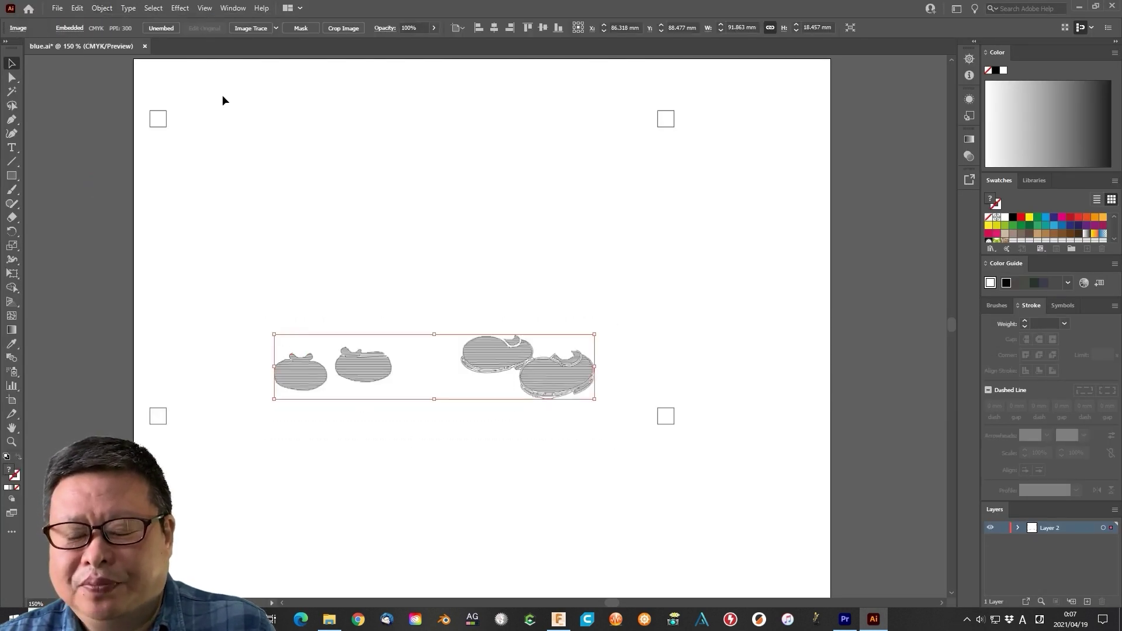
click(101, 7)
click(274, 391)
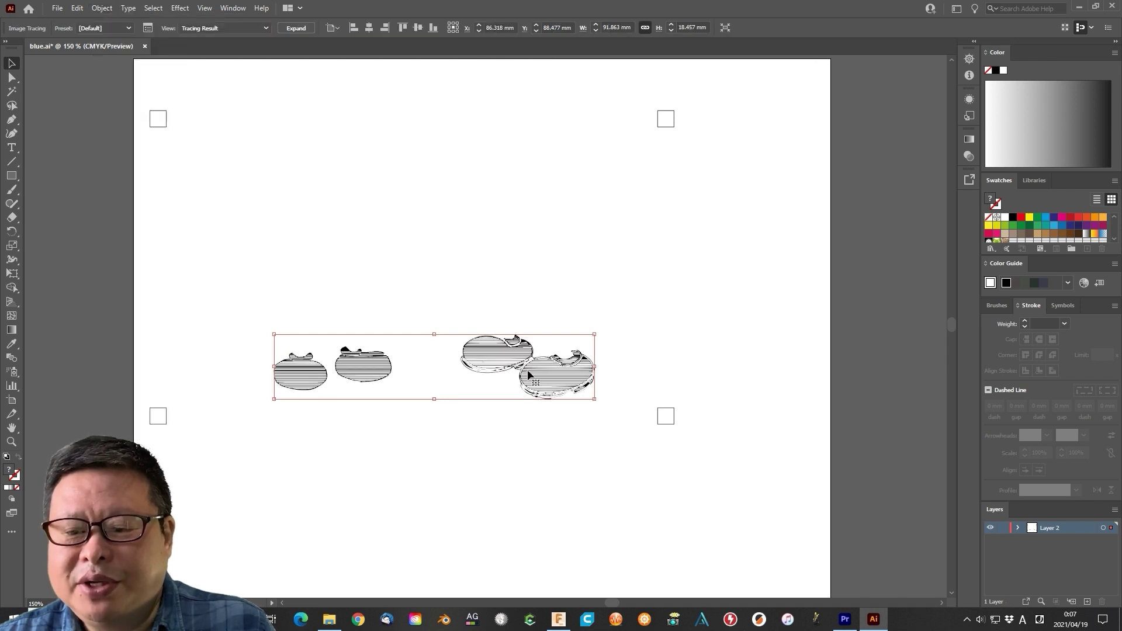
click(149, 29)
click(847, 257)
click(847, 310)
click(11, 441)
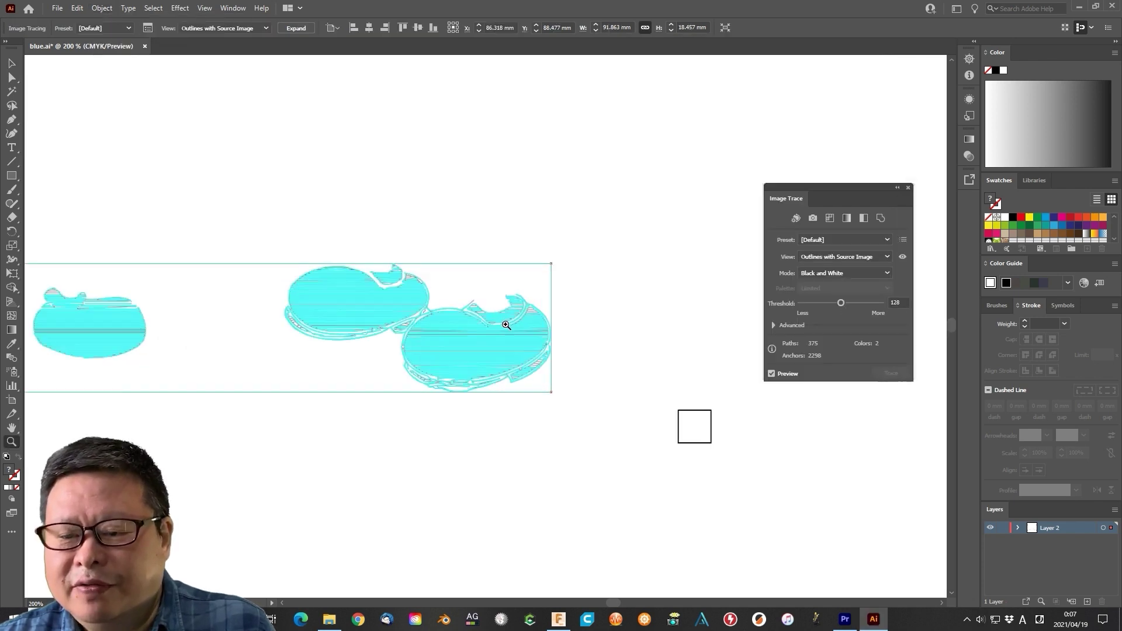
drag(451, 326, 451, 326)
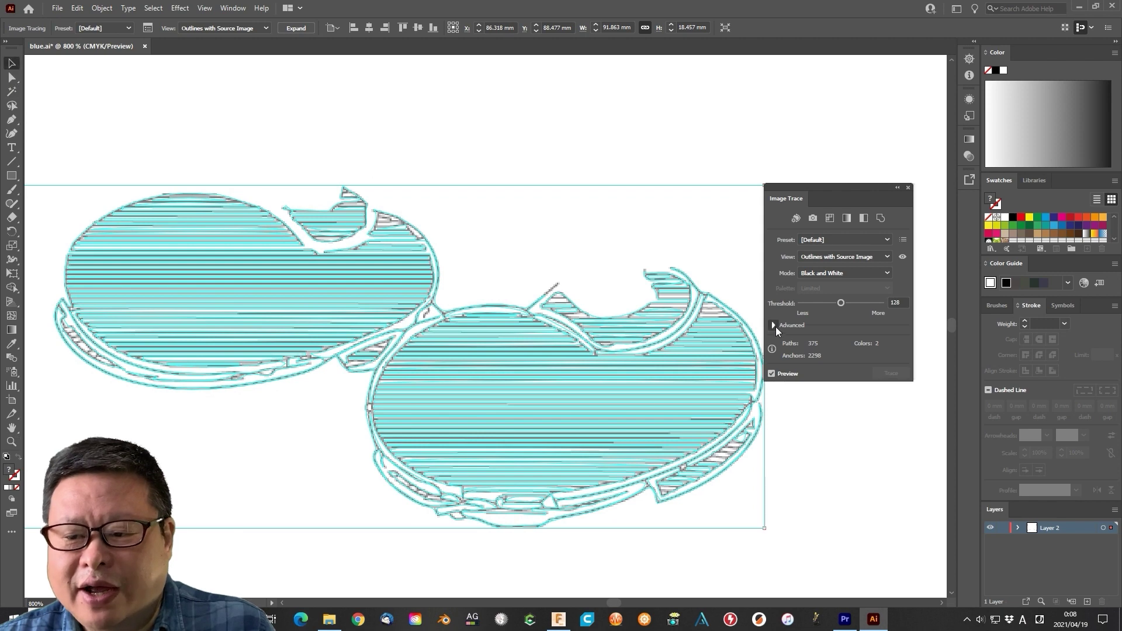
click(774, 326)
drag(833, 186, 844, 182)
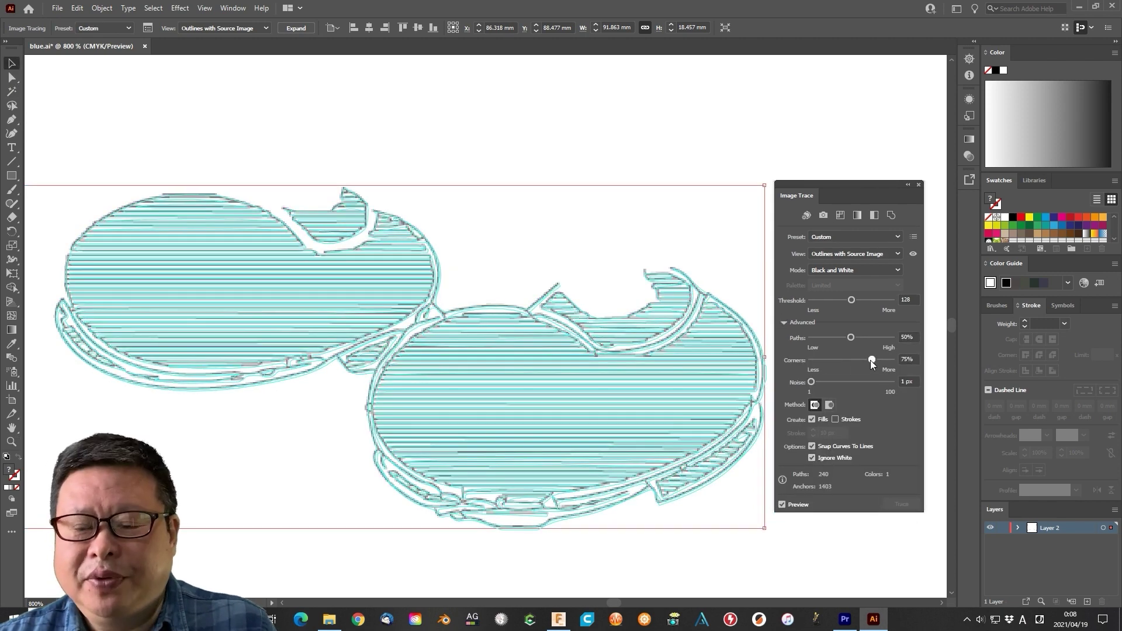
Expand the shoe trace, then review the black, red and blue .gcode files
click(297, 30)
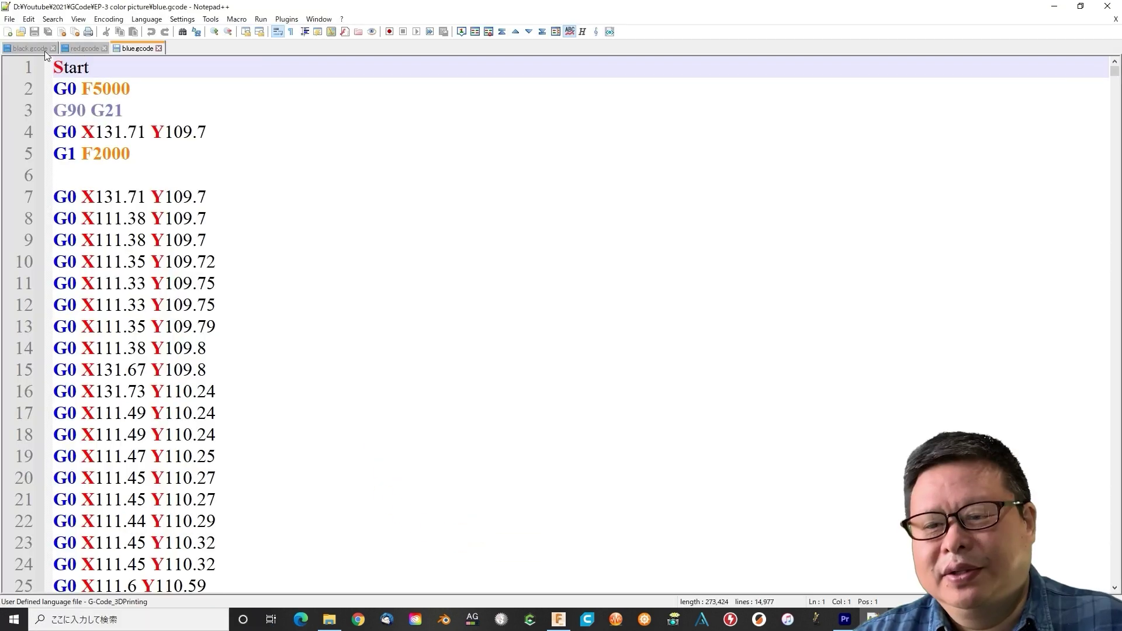
click(45, 50)
click(79, 48)
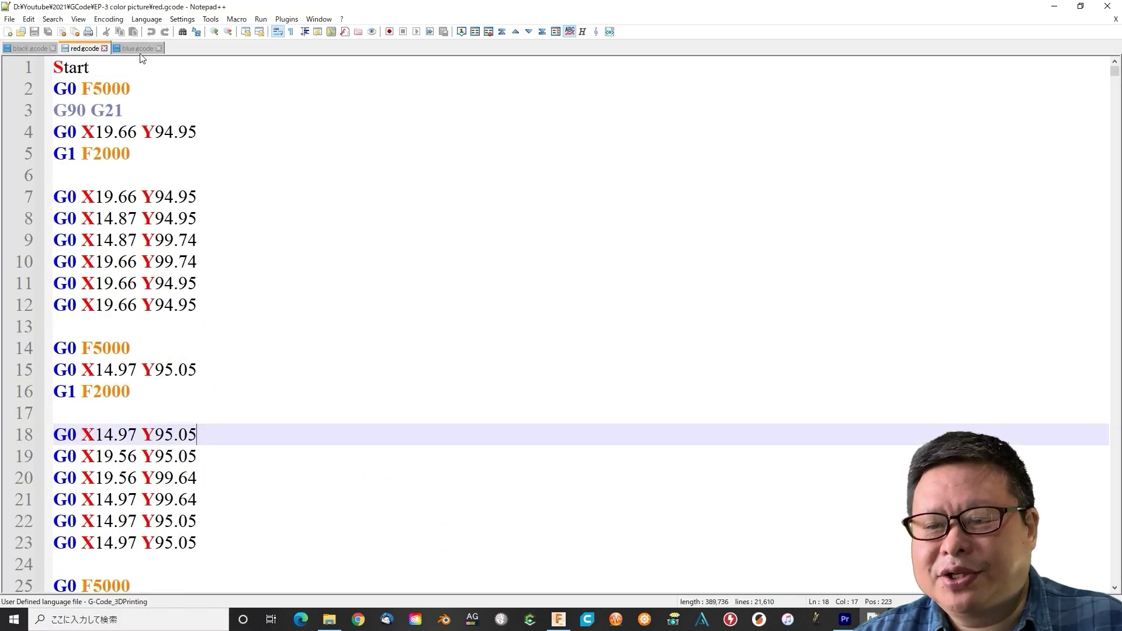
click(136, 48)
click(315, 322)
scroll(294, 220, down, 2)
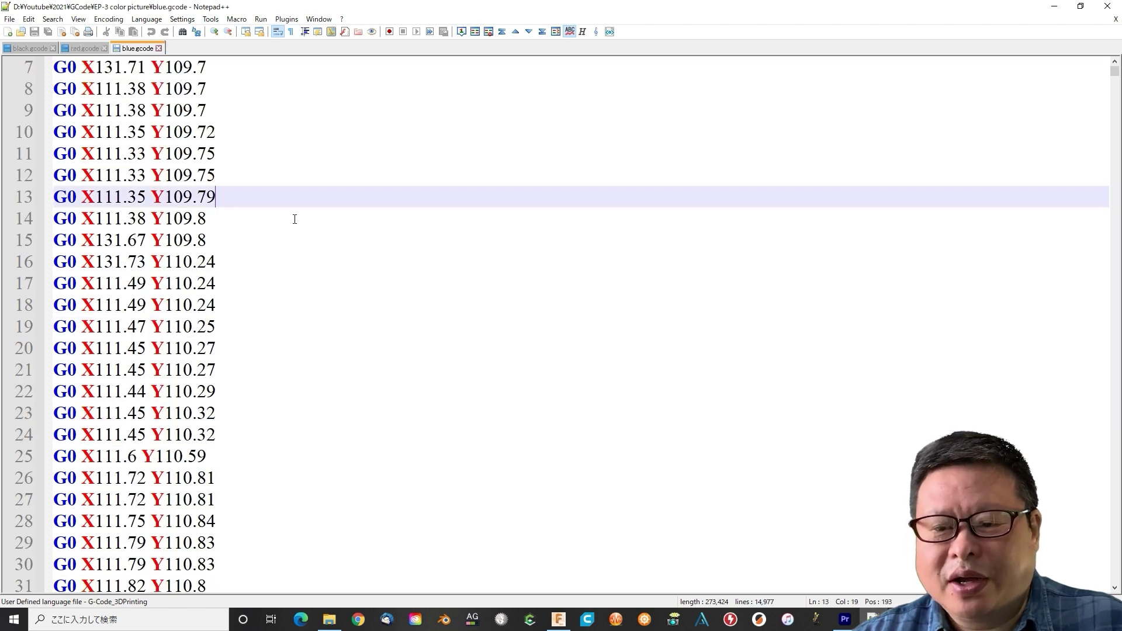
scroll(295, 219, up, 2)
Create a new document and paste the full black G-code into it
click(10, 19)
click(35, 33)
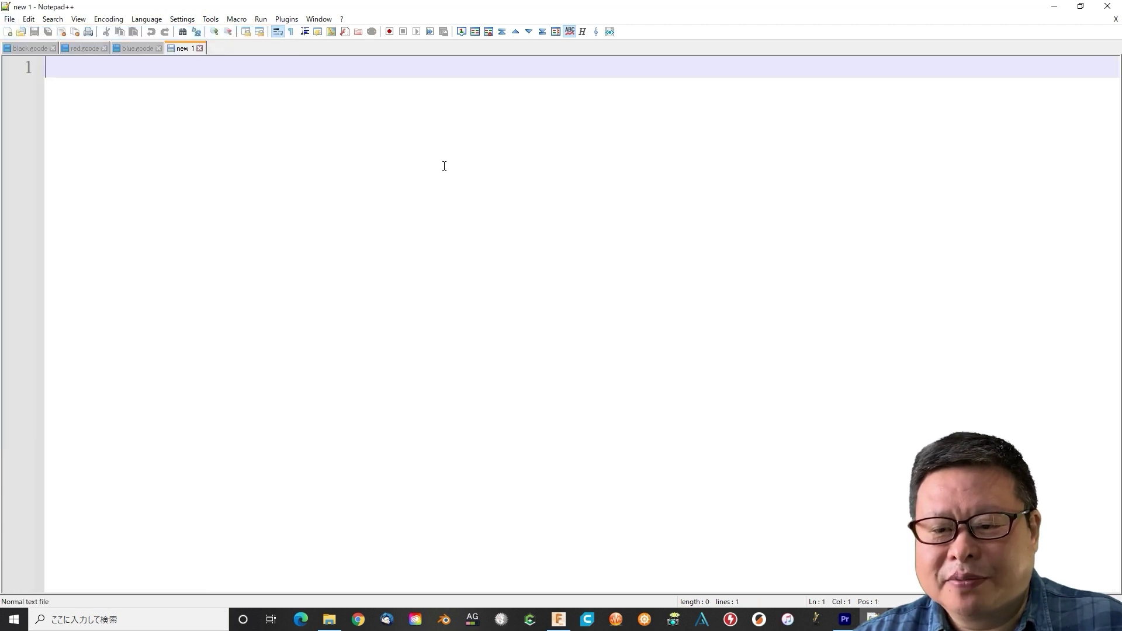
click(26, 48)
key(ctrl+a)
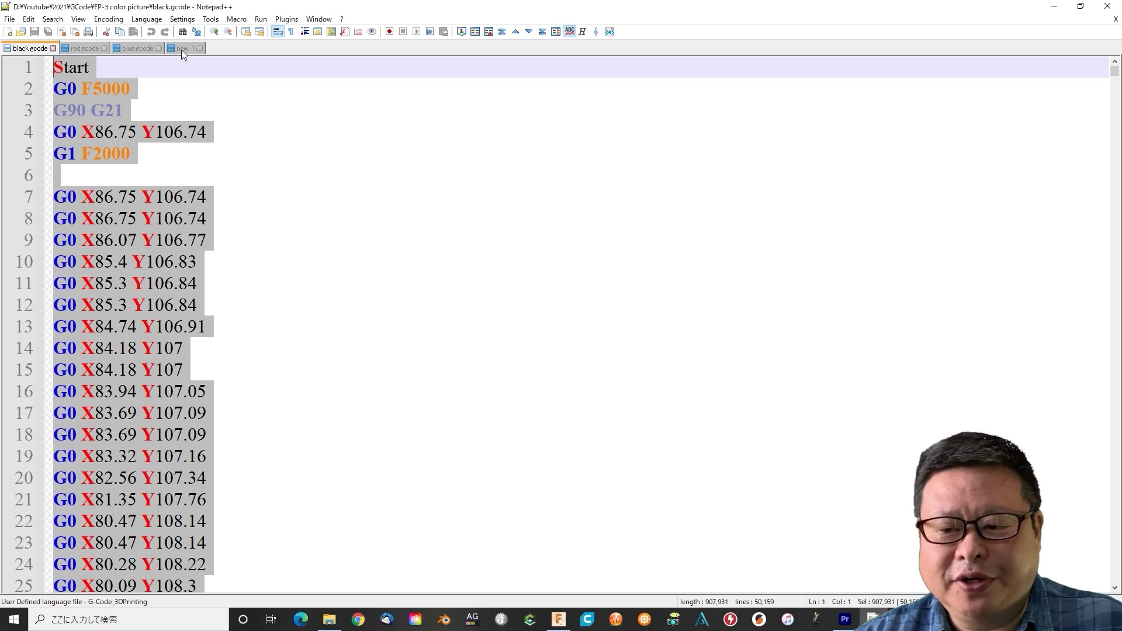
click(182, 48)
key(ctrl+v)
key(Return)
key(Return)
Append the full red G-code after the black code in the new file
click(84, 48)
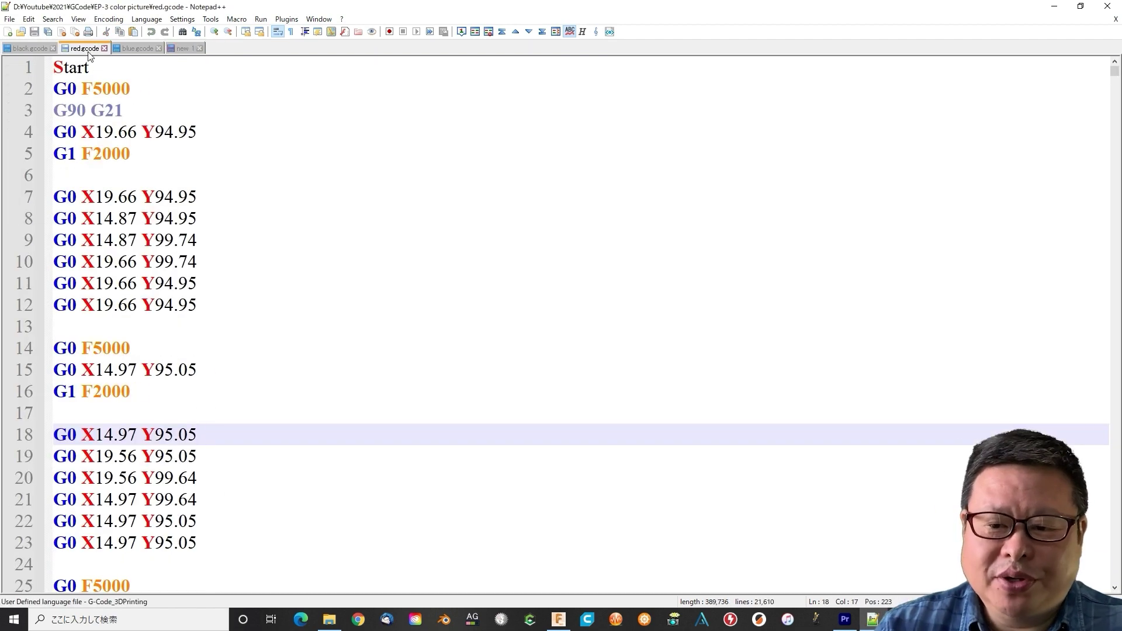
key(ctrl+a)
key(ctrl+c)
click(181, 48)
key(ctrl+v)
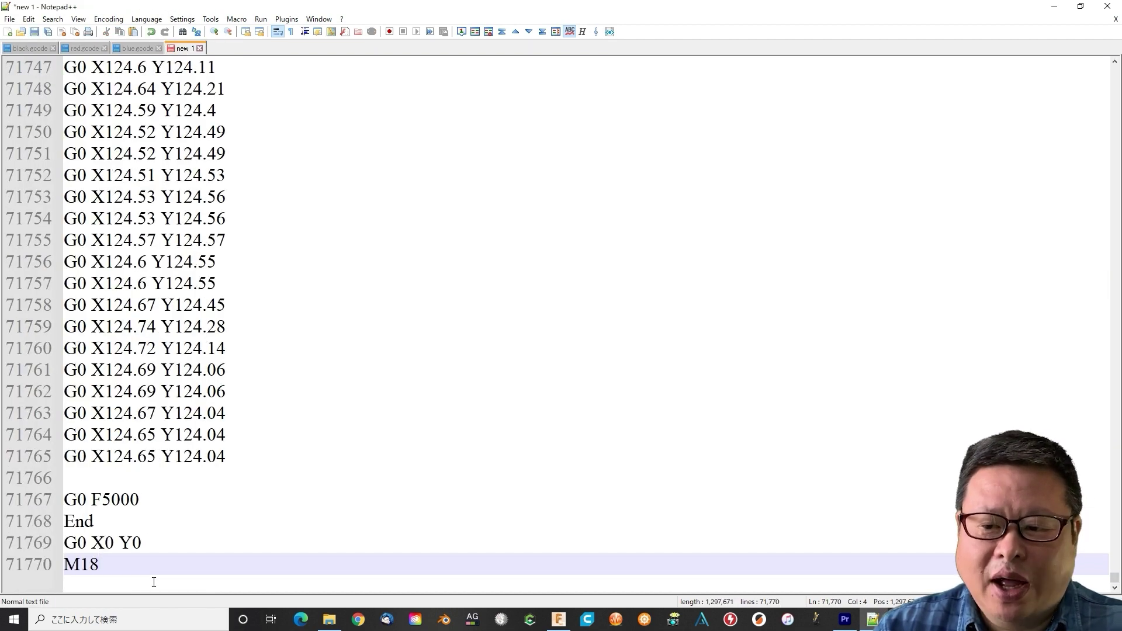
key(Return)
key(Return)
Copy the entire blue.gcode program and paste it at the end of the combined file
click(138, 48)
click(272, 264)
key(ctrl+a)
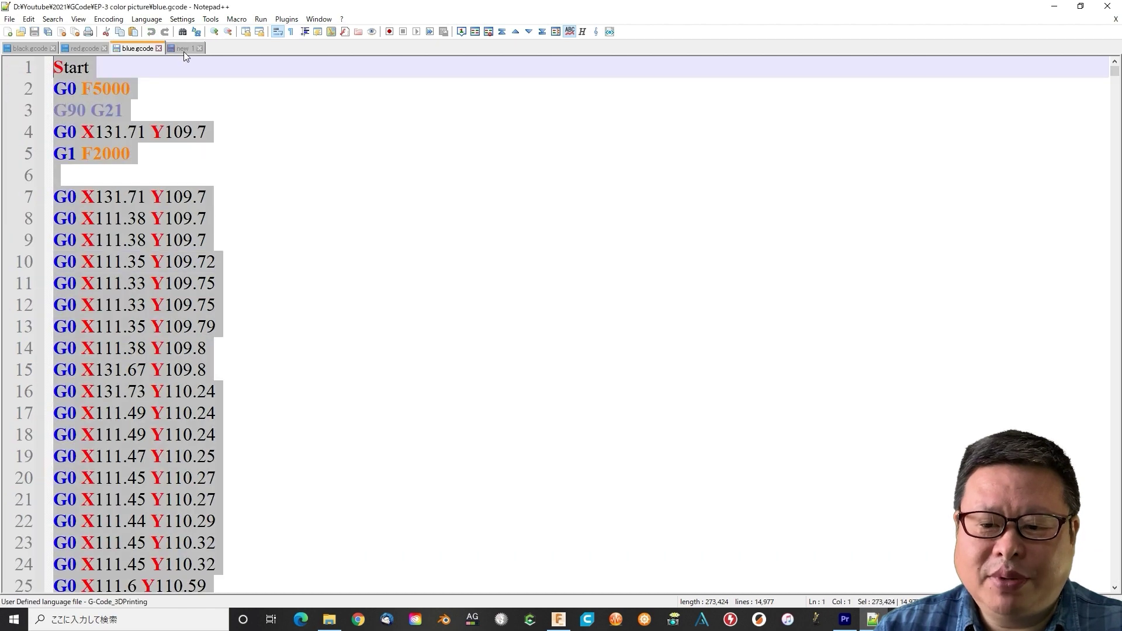
key(ctrl+c)
click(183, 48)
key(ctrl+v)
Place the cursor in the combined new 1 document's text
click(205, 196)
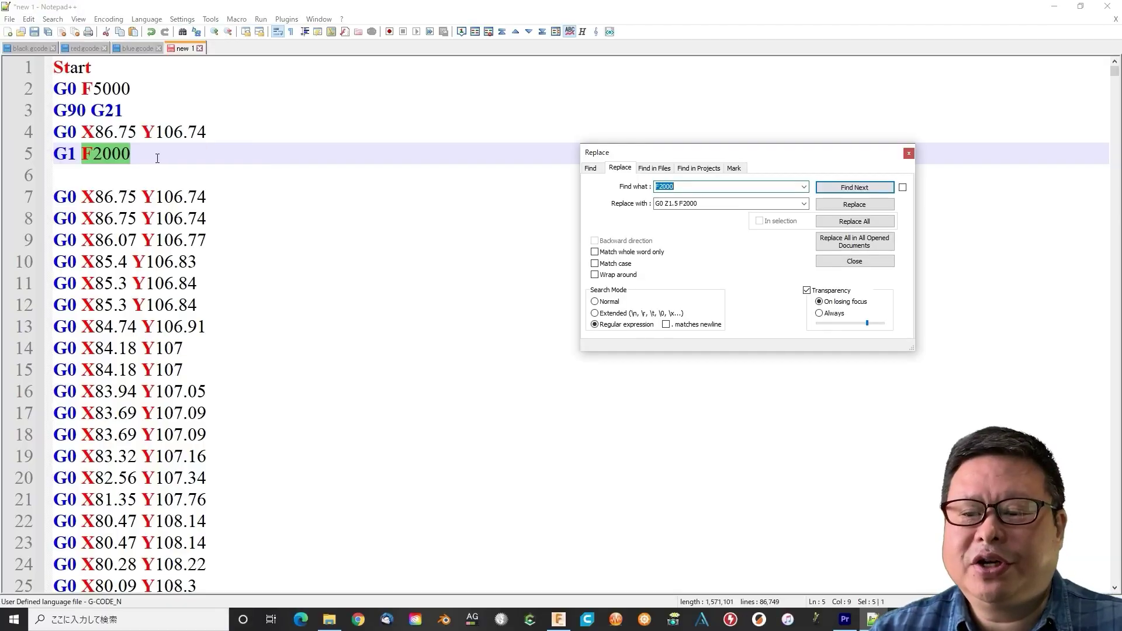
Replace all 'G0 F5000' with 'G0 Z3 F5000'
drag(53, 89, 155, 99)
key(ctrl+h)
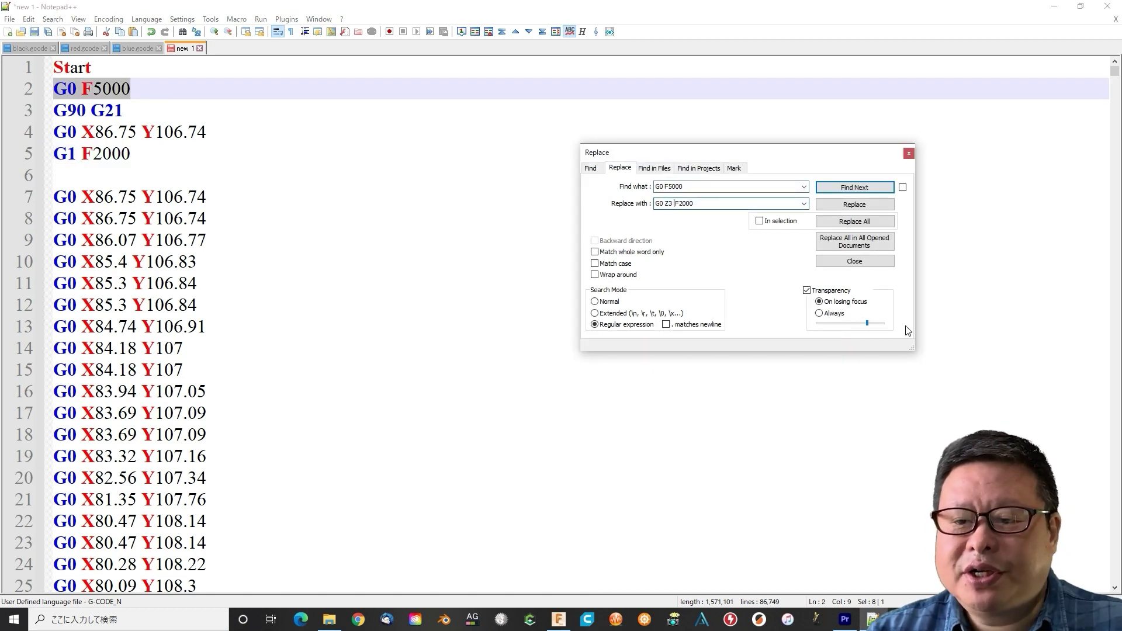
click(874, 224)
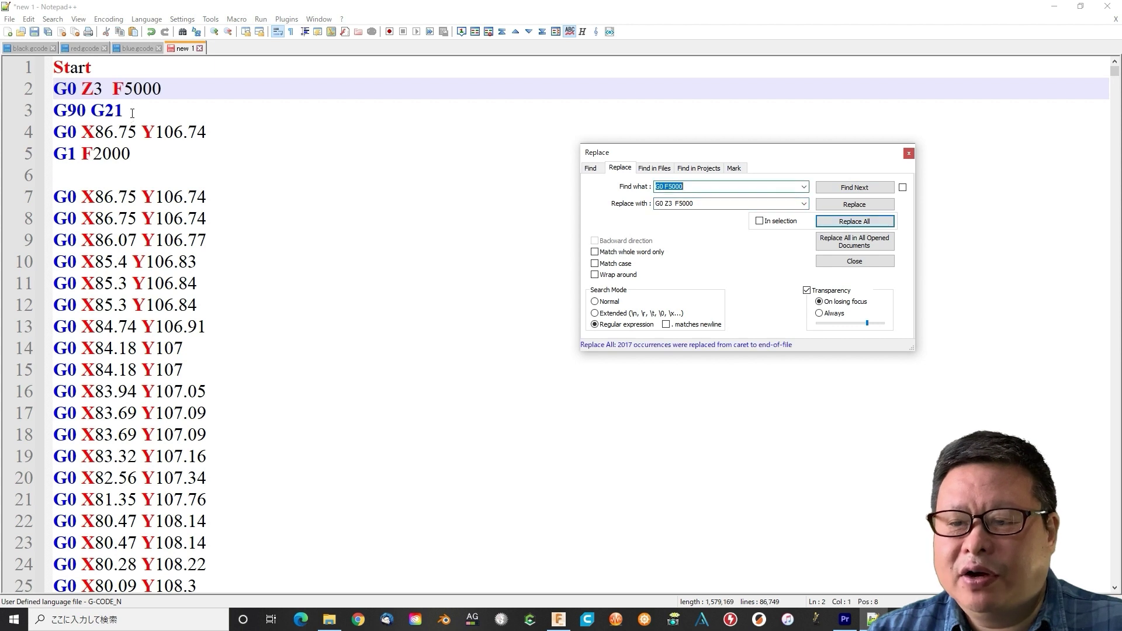
Replace all 'G1 F2000' with 'G0 Z1.7 F2000'
drag(53, 154, 134, 154)
key(ctrl+h)
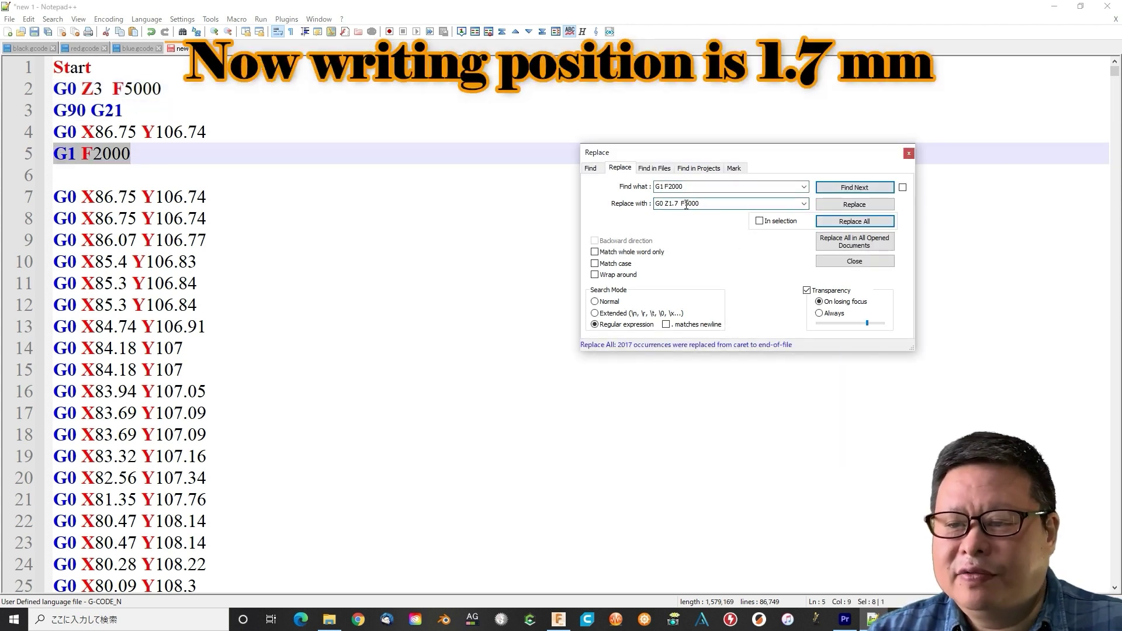
click(854, 221)
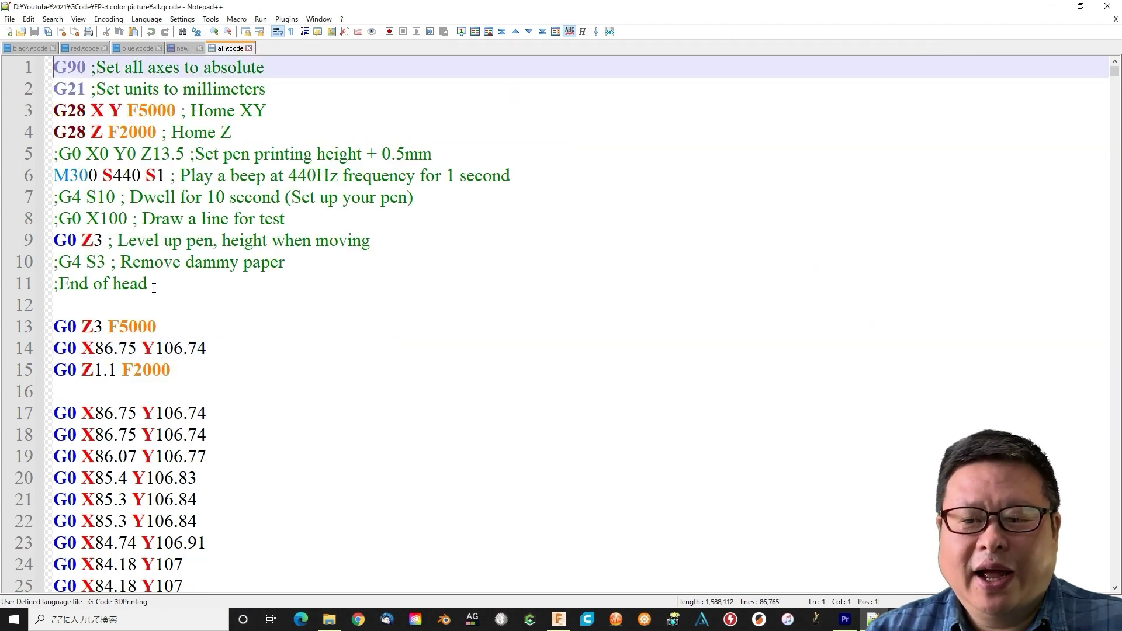
Paste the all.gcode header block at the top of the new 1 file
shift+click(153, 286)
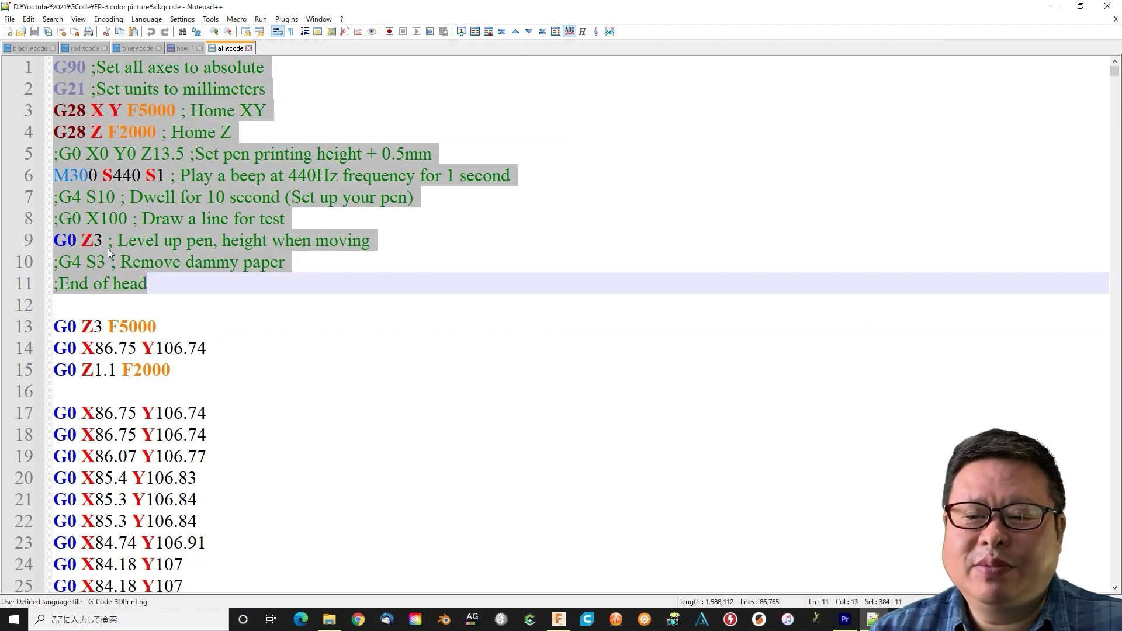
click(185, 50)
key(ctrl+v)
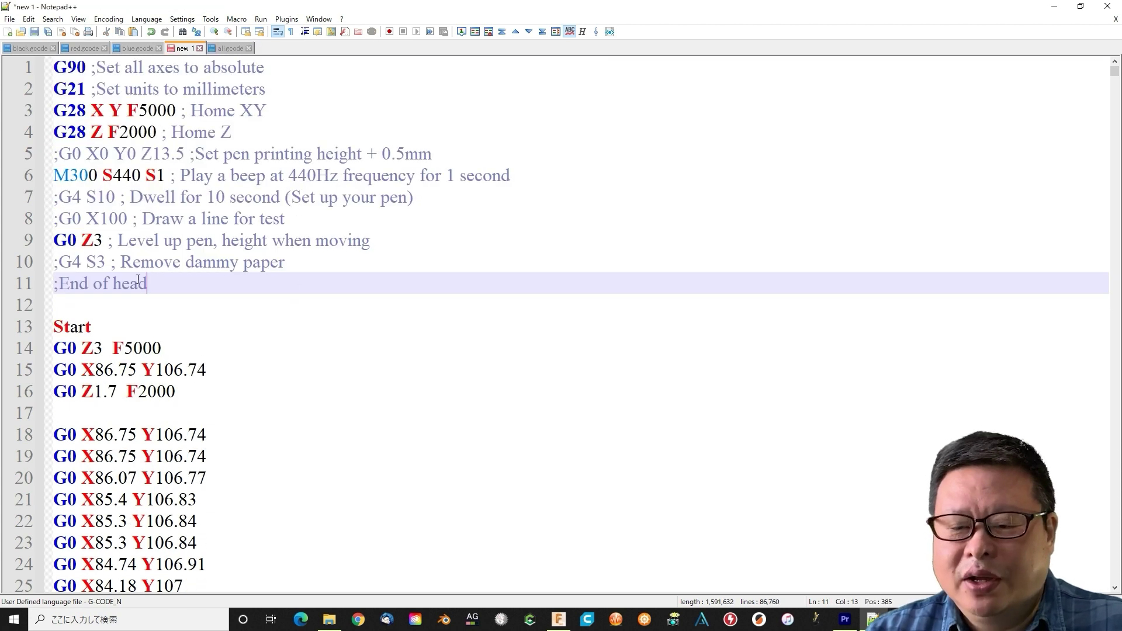
click(94, 68)
Walk through the header's pen-height comment, beep duration and Z3 pen level-up lines
click(59, 154)
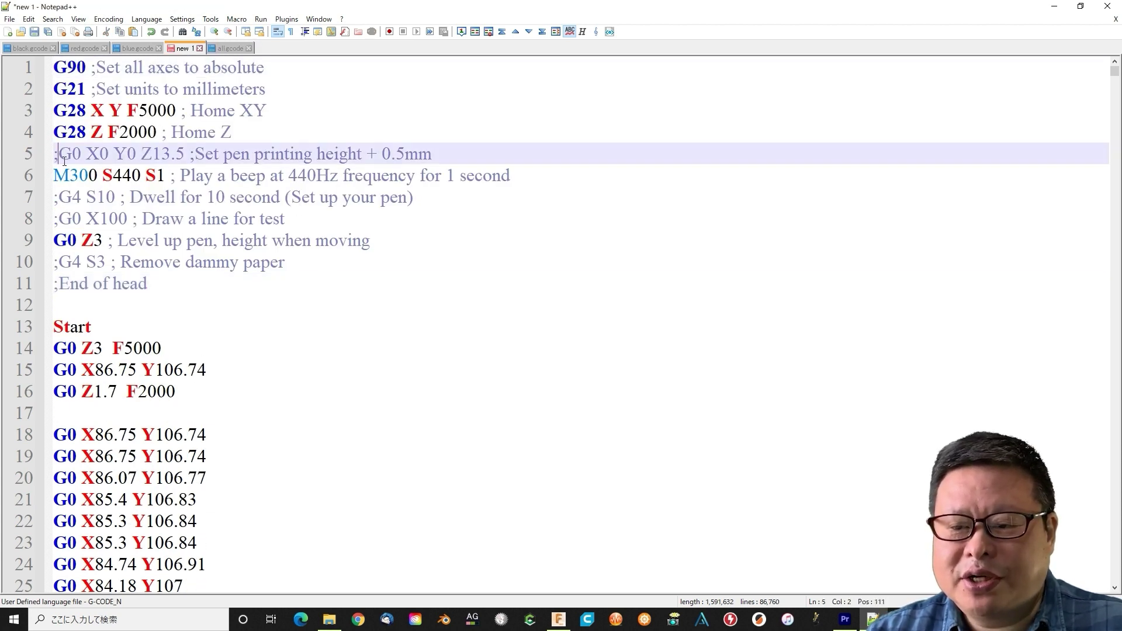
click(56, 177)
click(97, 241)
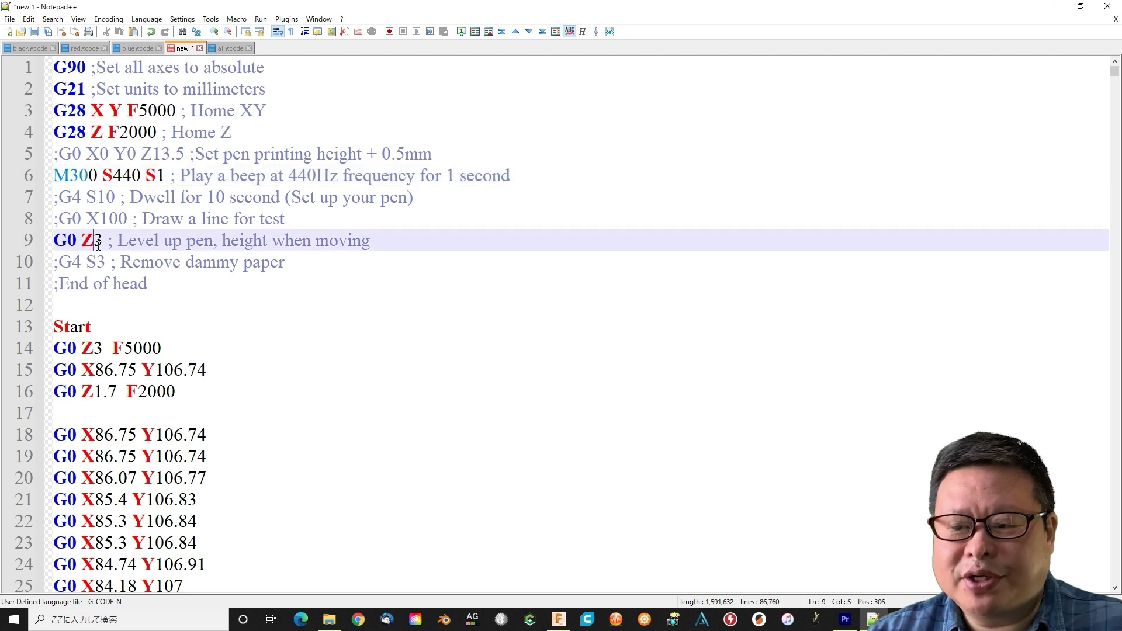
click(151, 176)
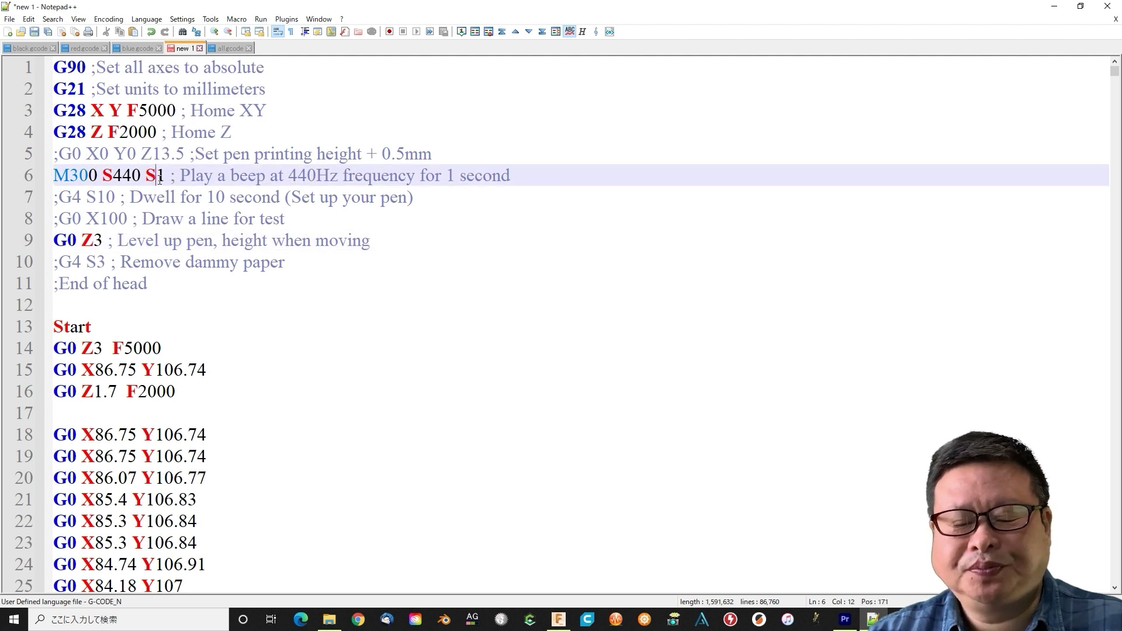
click(67, 305)
click(55, 20)
click(70, 58)
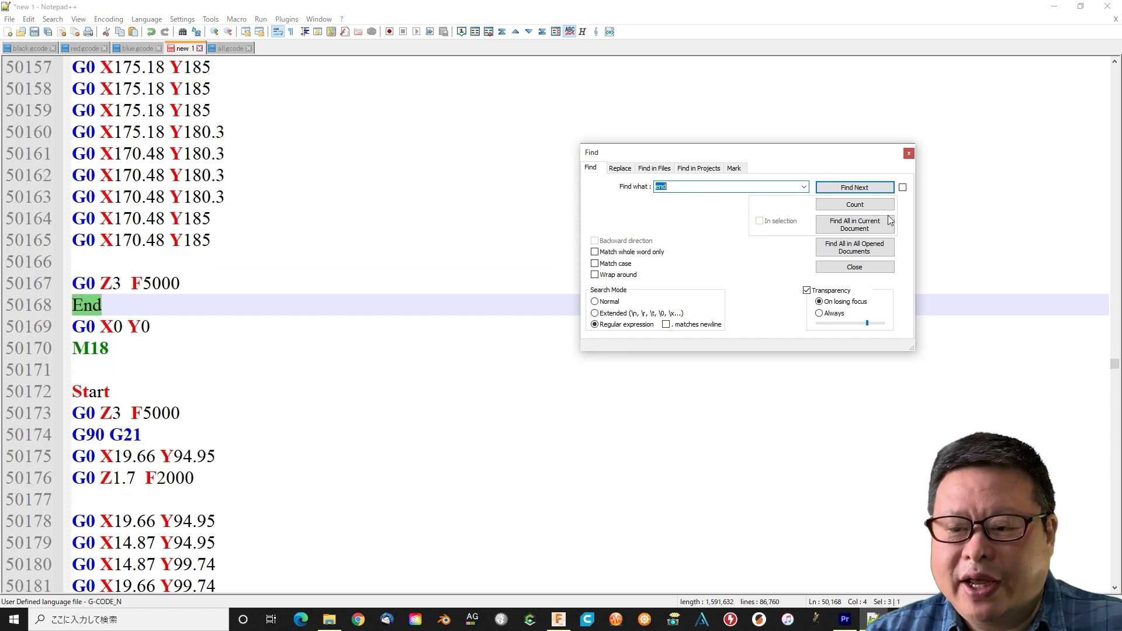
Delete the black section's End, G0 X0 Y0 and M18 ending lines
click(907, 155)
key(Up)
key(Home)
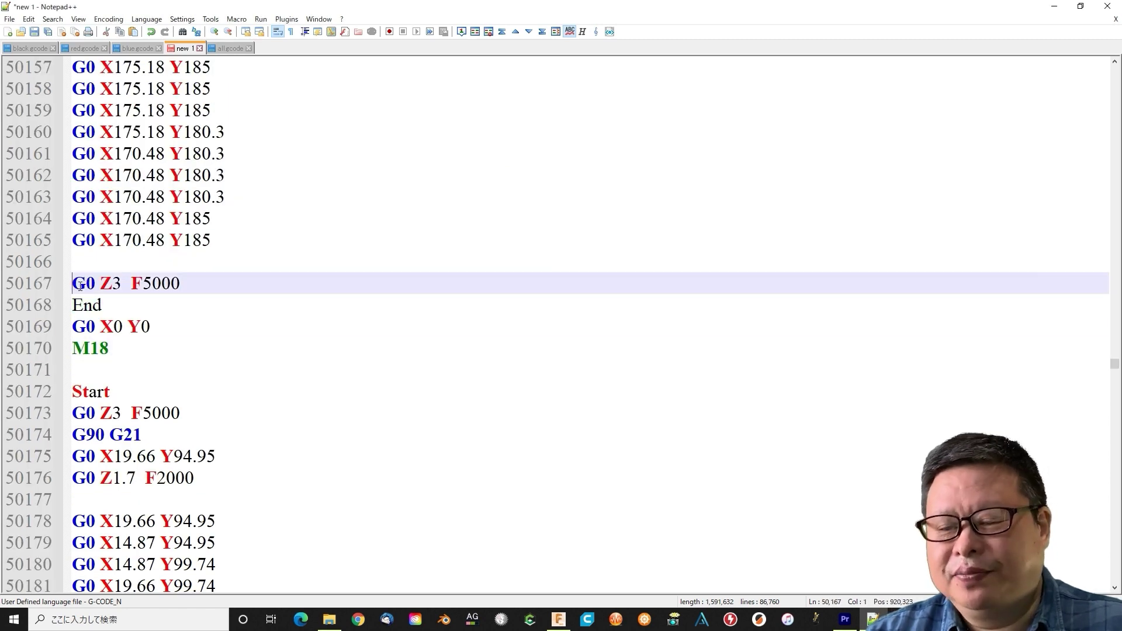
key(shift+Down)
key(shift+Down)
key(shift+Down)
key(shift+End)
key(Delete)
Locate and select the End of black colour-change block in all.gcode
click(229, 48)
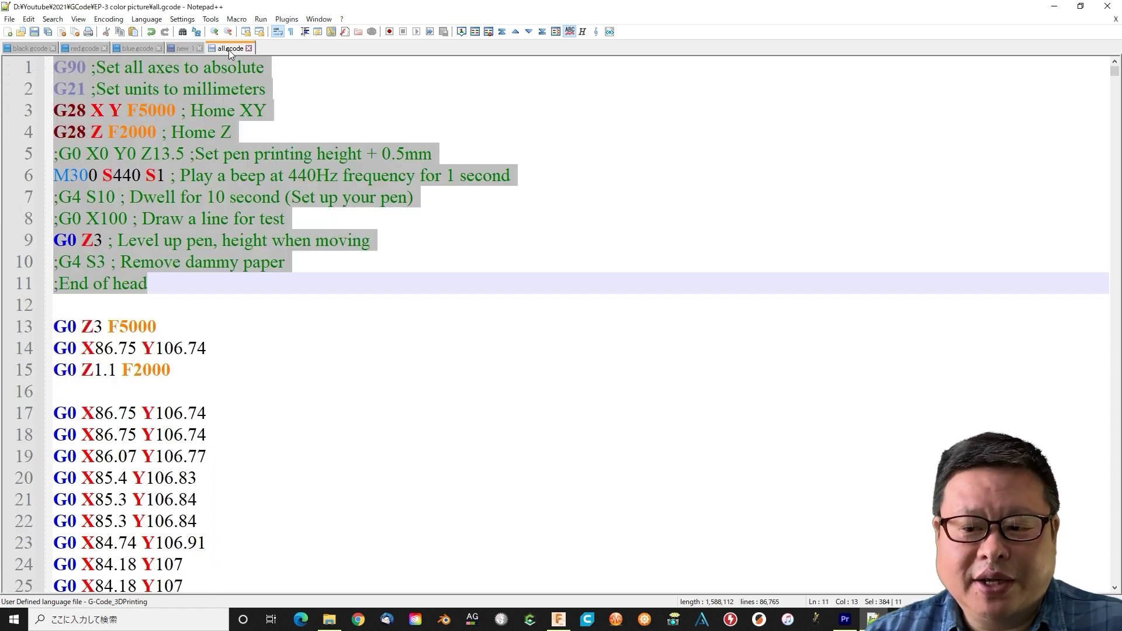
click(75, 304)
click(53, 19)
click(80, 31)
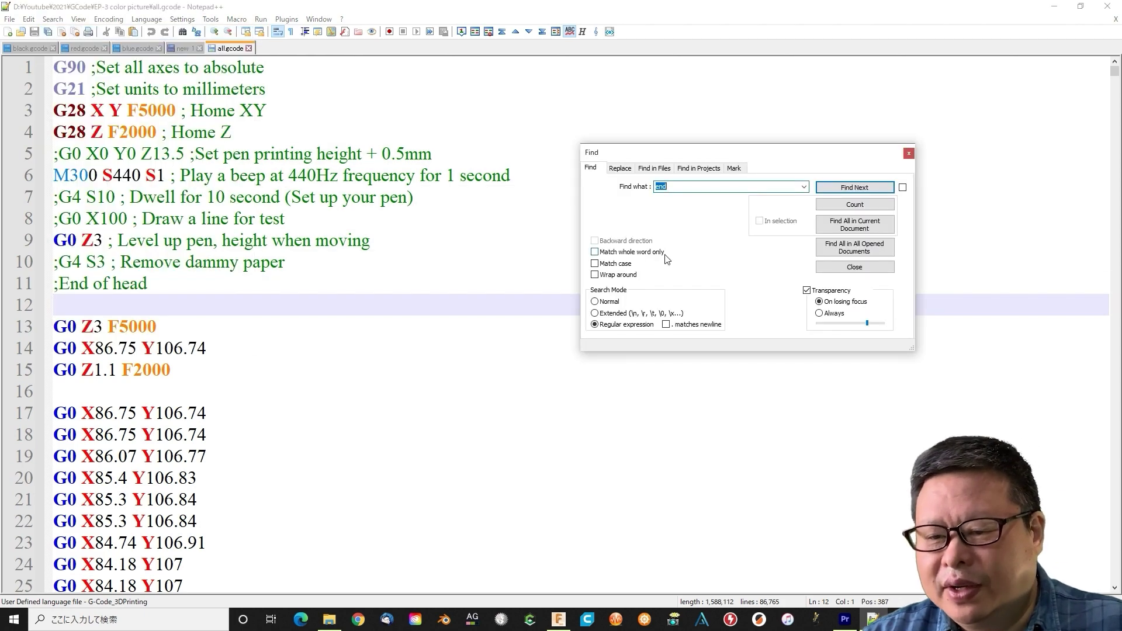
click(847, 191)
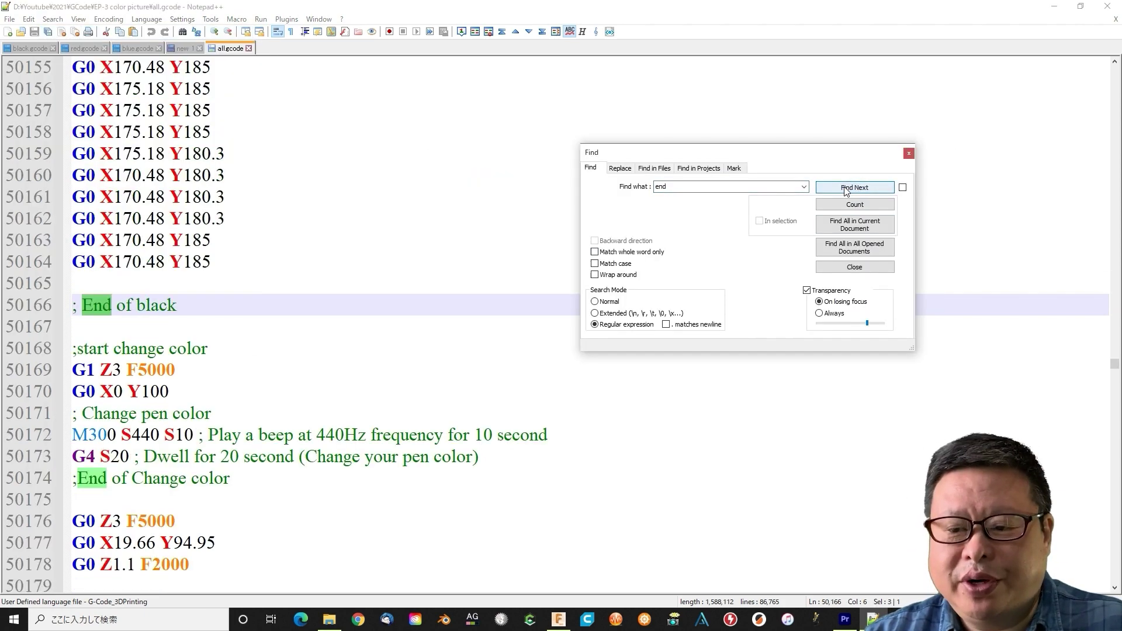
key(Escape)
mouse_move(73, 303)
mouse_down()
mouse_move(73, 326)
mouse_move(236, 393)
mouse_move(257, 482)
mouse_up()
key(ctrl+c)
Paste the colour-change block after the black section, noting its beep line
click(183, 48)
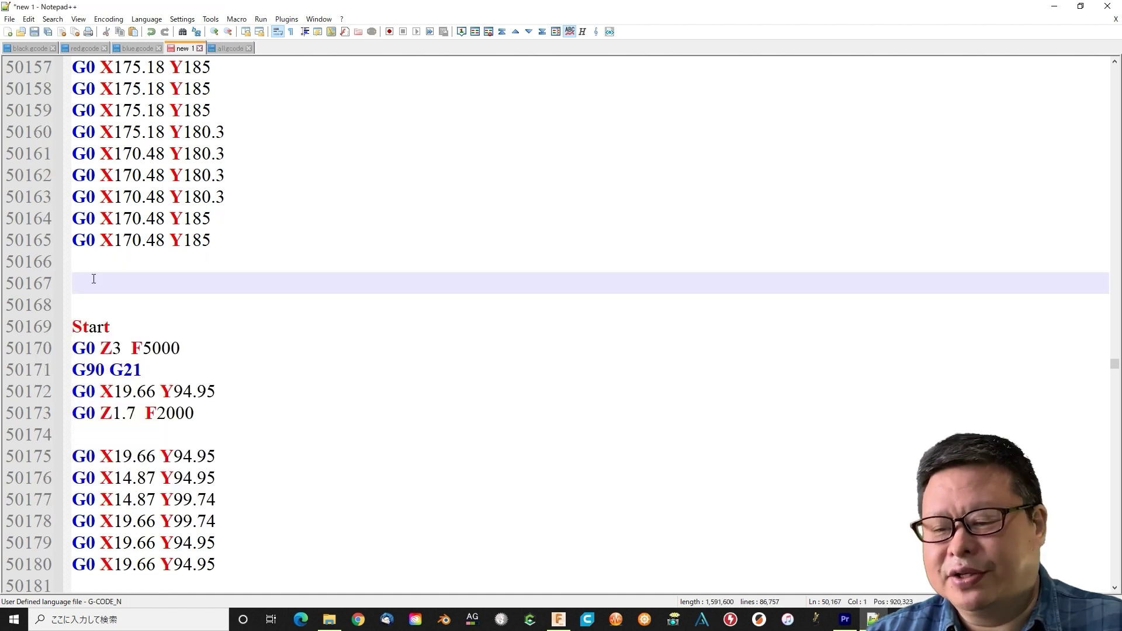
key(ctrl+v)
click(146, 283)
click(146, 302)
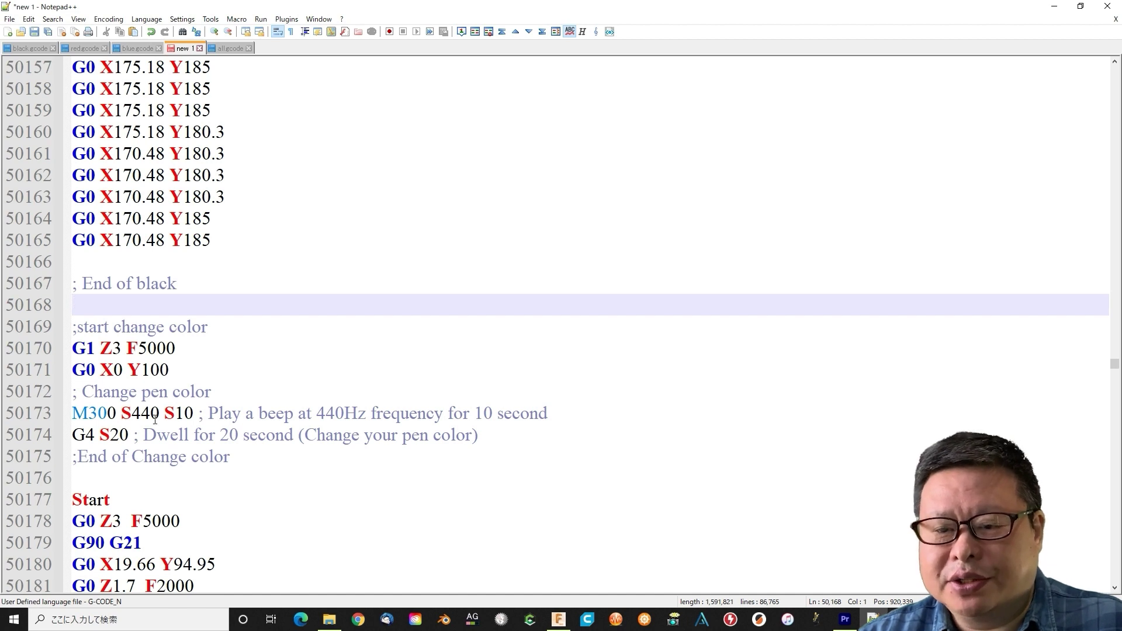
click(305, 414)
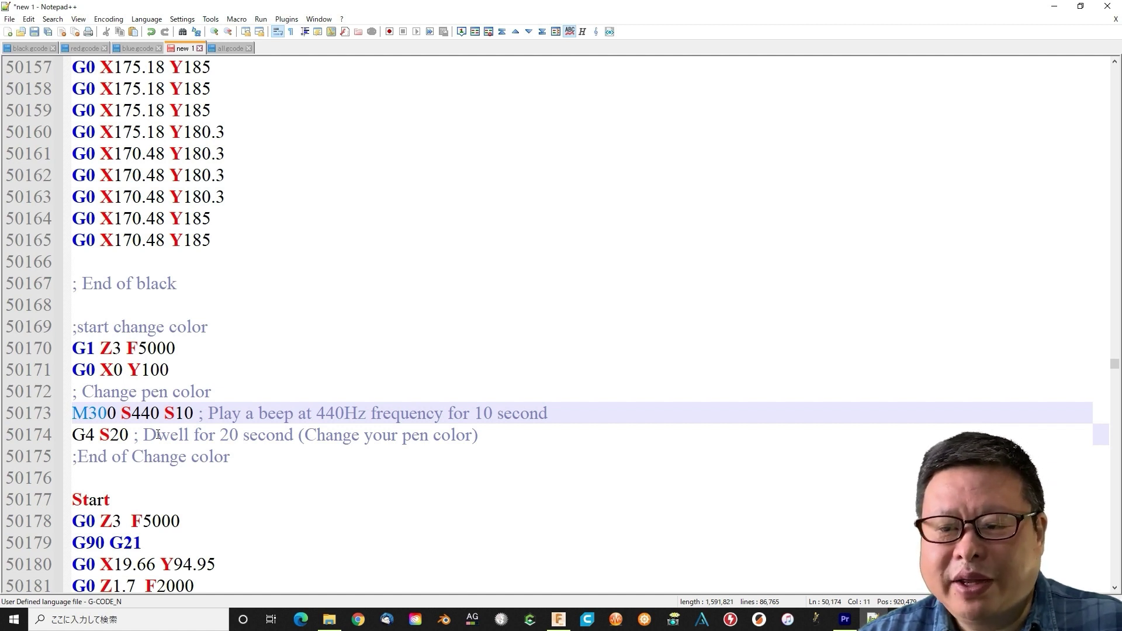
key(Down)
key(Down)
Replace the red section's ending lines with a pasted colour-change block
key(ctrl+f)
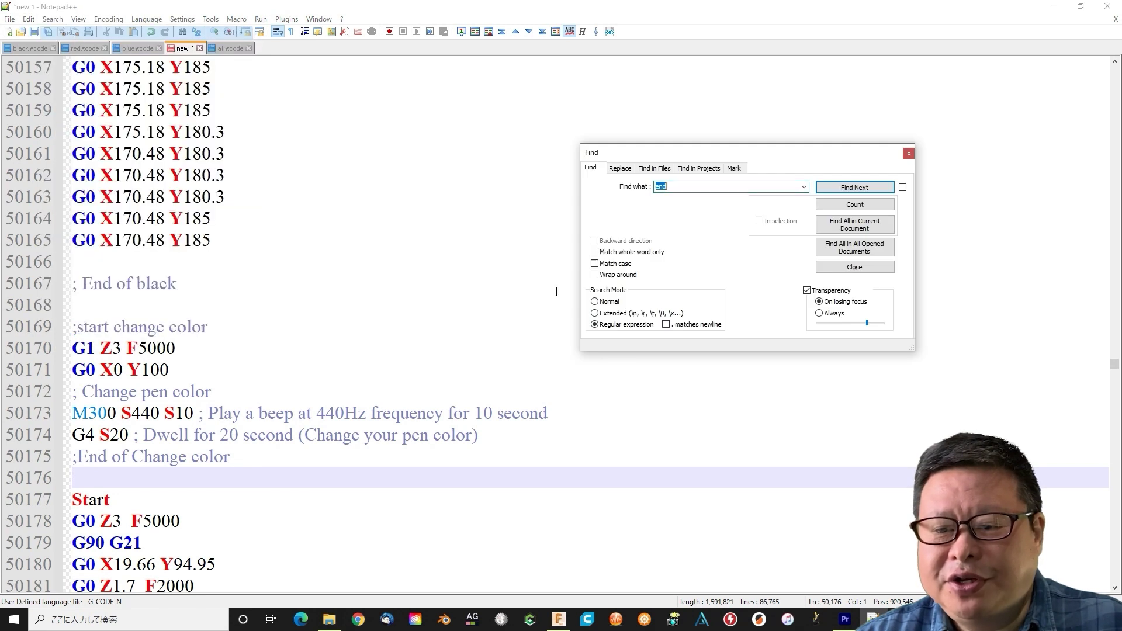
key(Return)
key(Escape)
key(Up)
key(shift+Down)
key(shift+Down)
key(shift+Down)
key(shift+End)
key(Delete)
key(ctrl+v)
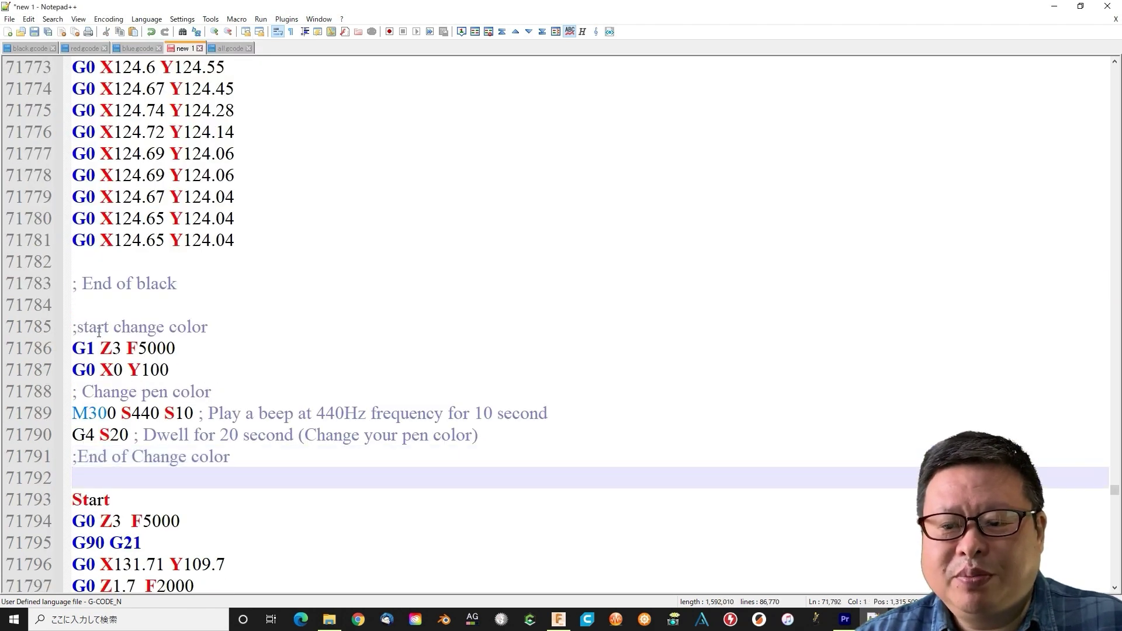
Edit the second block's comment to read End of red, change to yellow
double_click(156, 284)
text(red)
click(233, 329)
text(low)
click(244, 459)
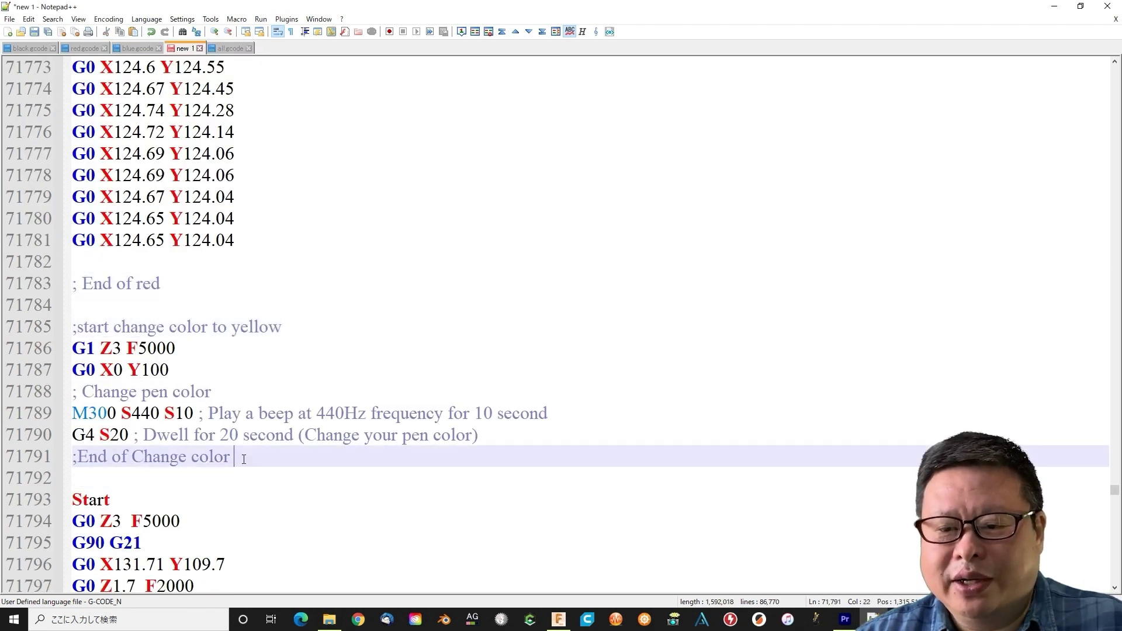
key(F3)
Find the final End line and delete the old ending lines below it
key(ctrl+f)
key(Return)
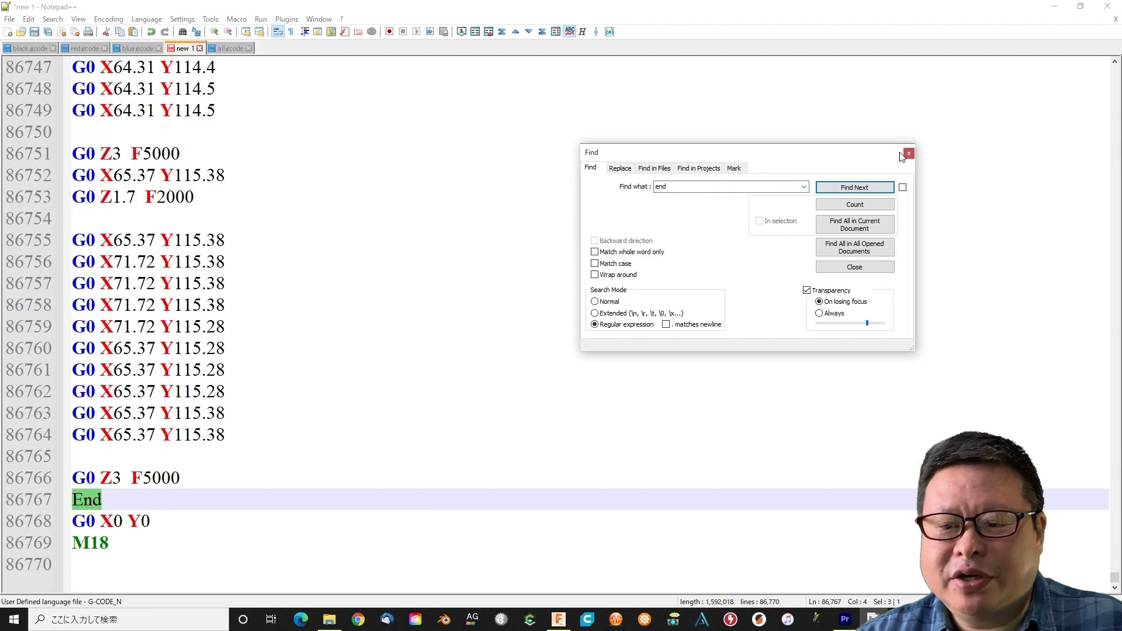
key(Escape)
key(Up)
key(ctrl+shift+End)
key(Delete)
Copy the finishing block from all.gcode and paste it at the file's end
key(ctrl+Tab)
drag(71, 456, 576, 544)
key(ctrl+c)
key(ctrl+Tab)
key(ctrl+v)
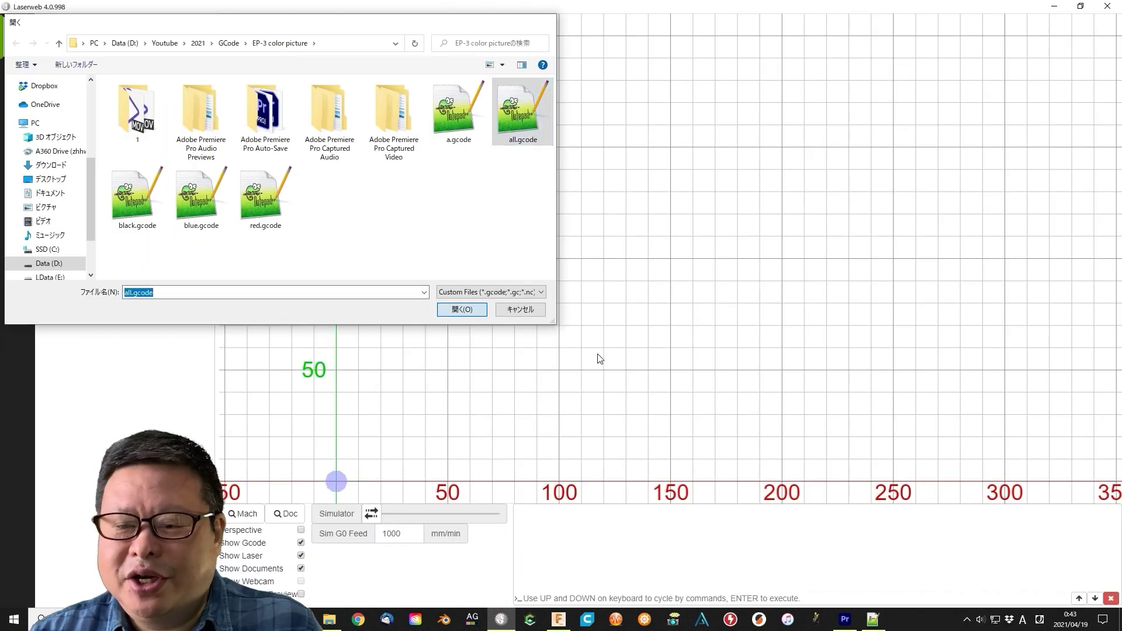
Load the combined G-code in LaserWeb and scrub the simulator back and forth
key(Return)
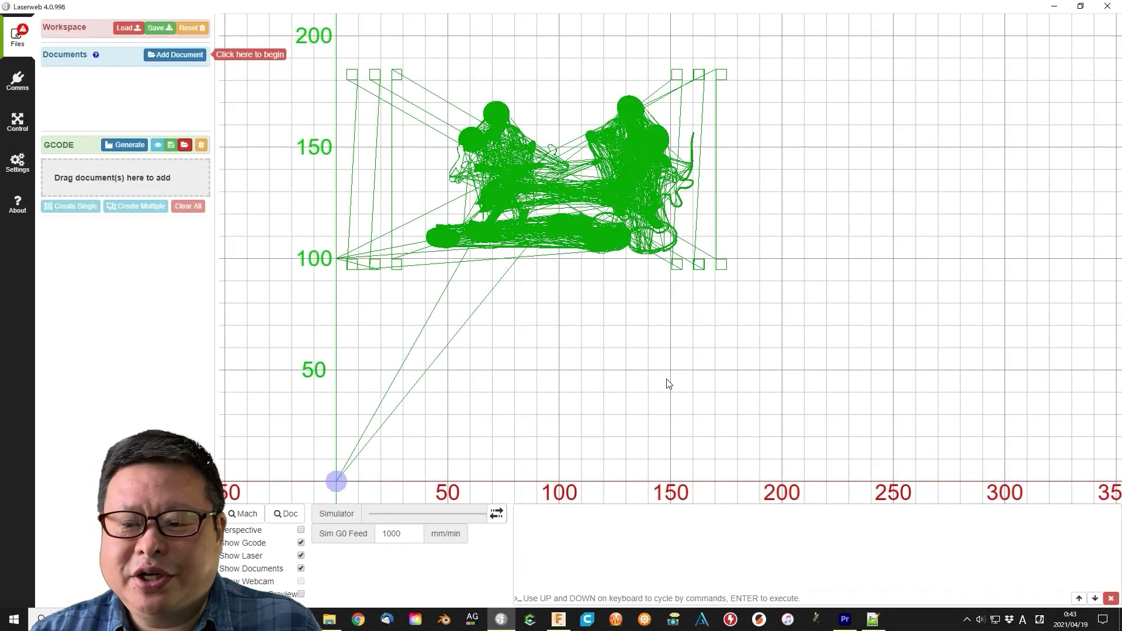
mouse_move(496, 514)
mouse_down()
mouse_move(394, 523)
mouse_move(451, 521)
mouse_up()
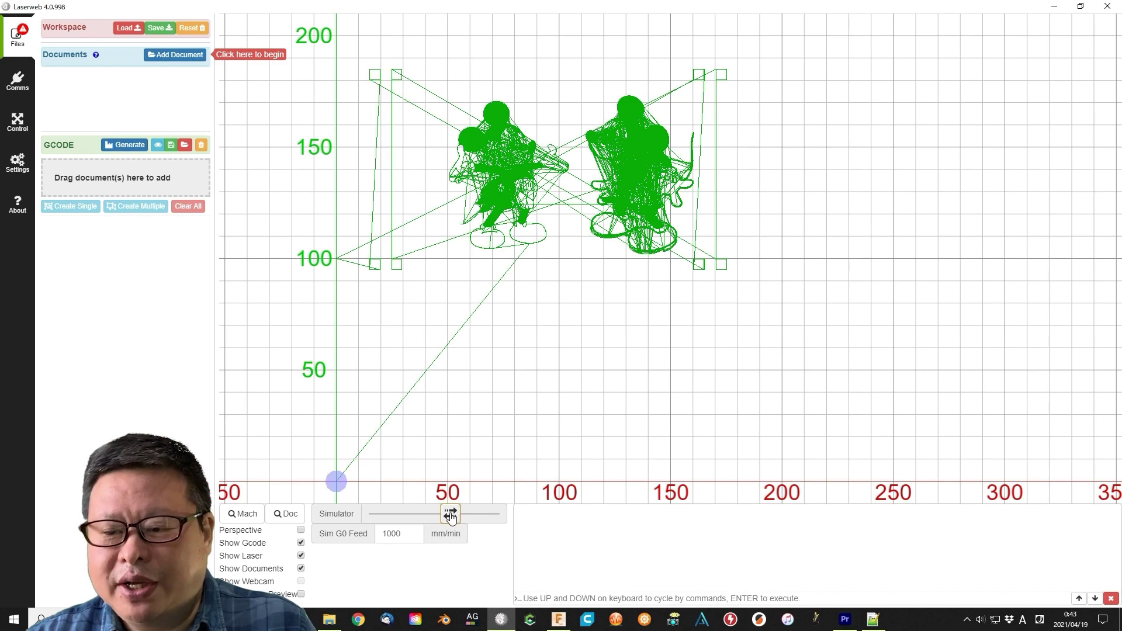
drag(452, 517, 501, 523)
scroll(526, 275, up, 3)
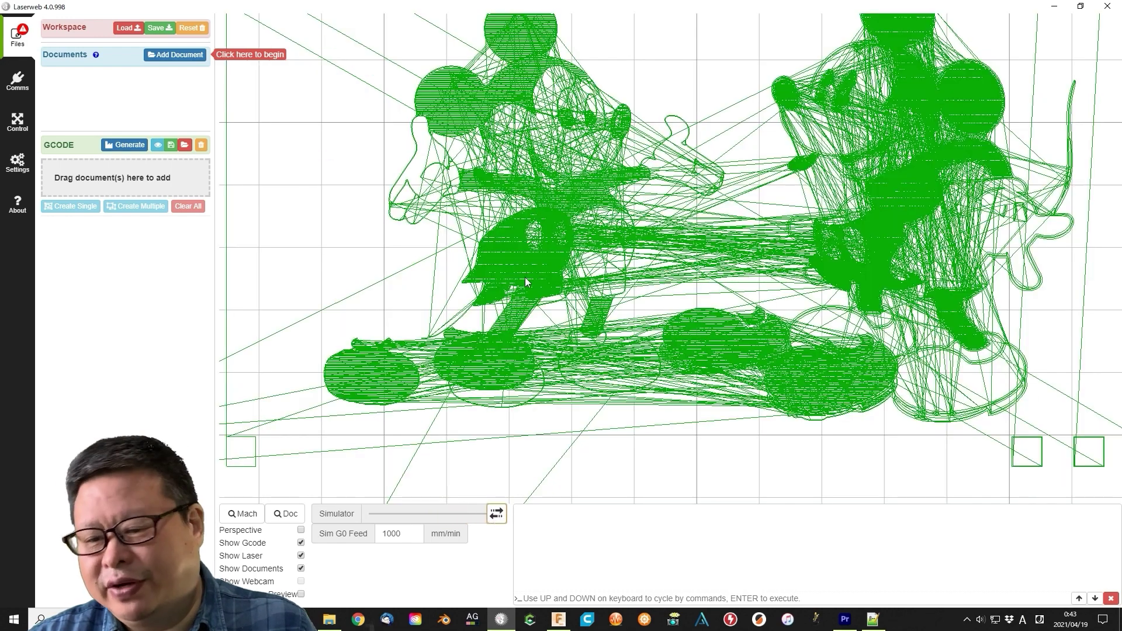